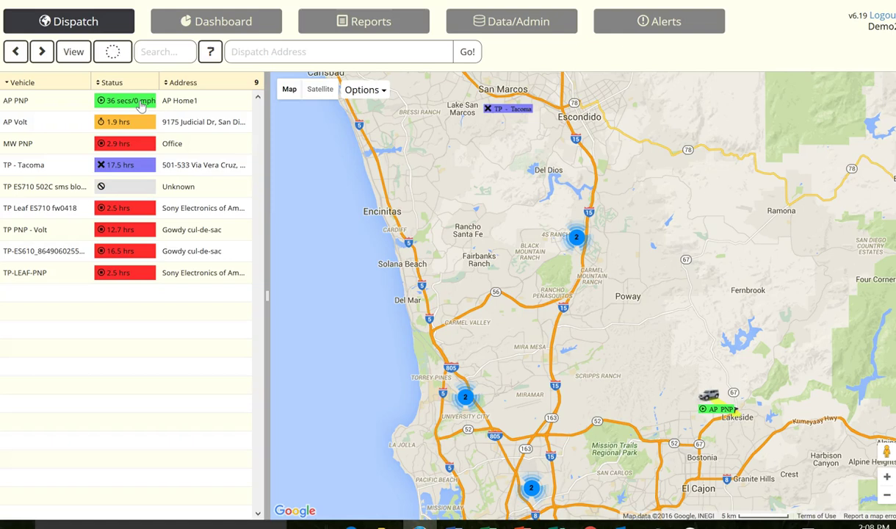
Review the status and address of the listed vehicles on the Dispatch page
{"action": "left_click", "coordinate": [137, 146]}
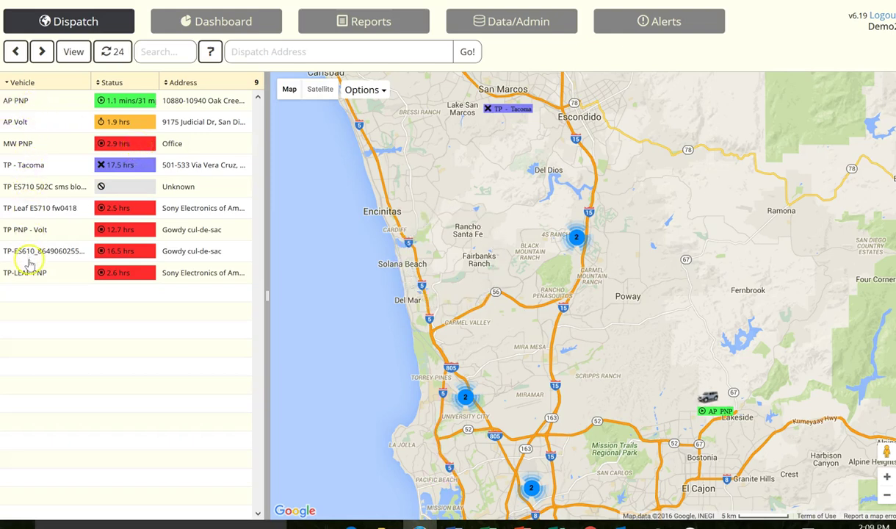
{"action": "left_click", "coordinate": [129, 207]}
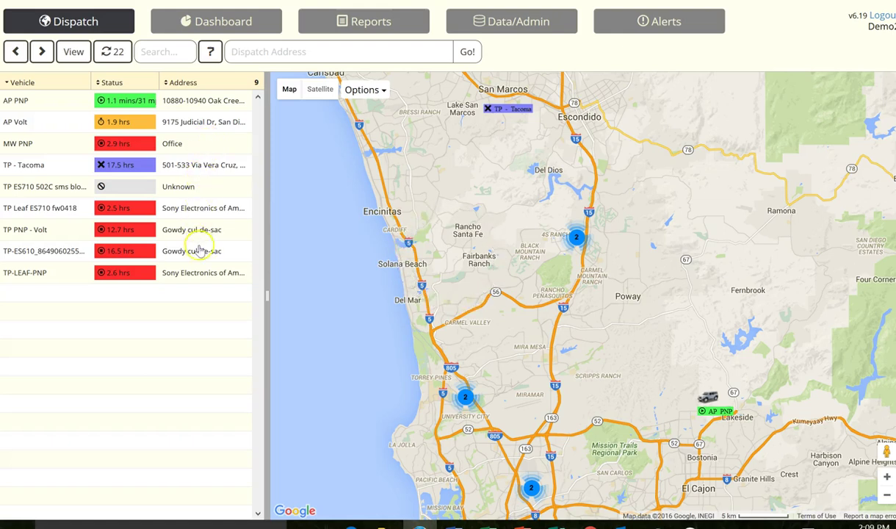
{"action": "left_click", "coordinate": [214, 144]}
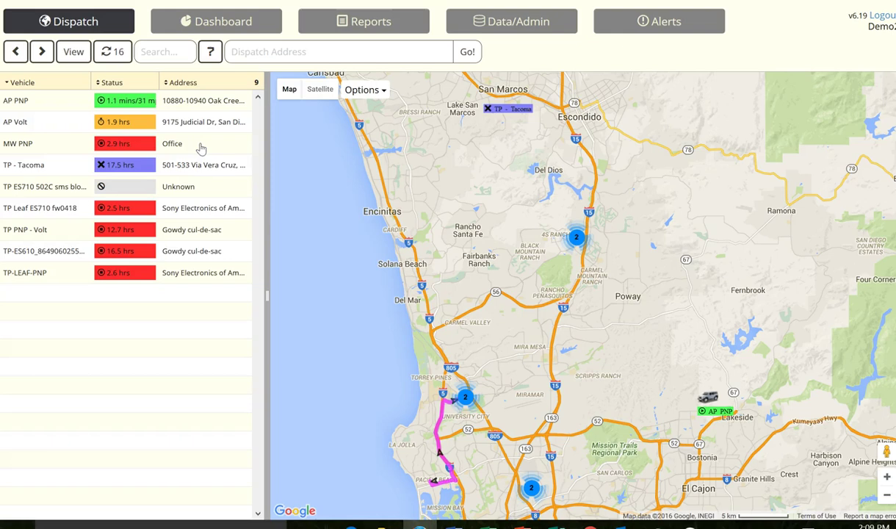
{"action": "left_click", "coordinate": [198, 148]}
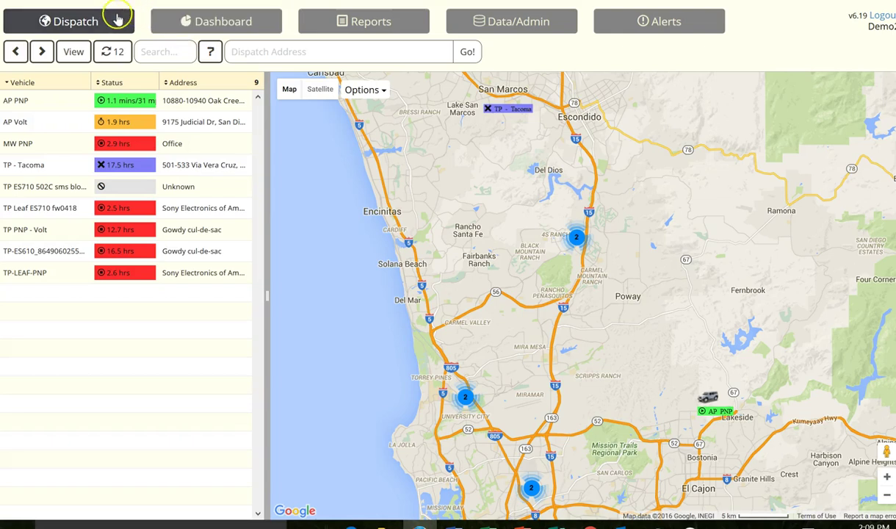
Look through the Dashboard, Reports, Auto Reports, Data/Admin and Alerts pages
{"action": "left_click", "coordinate": [200, 23]}
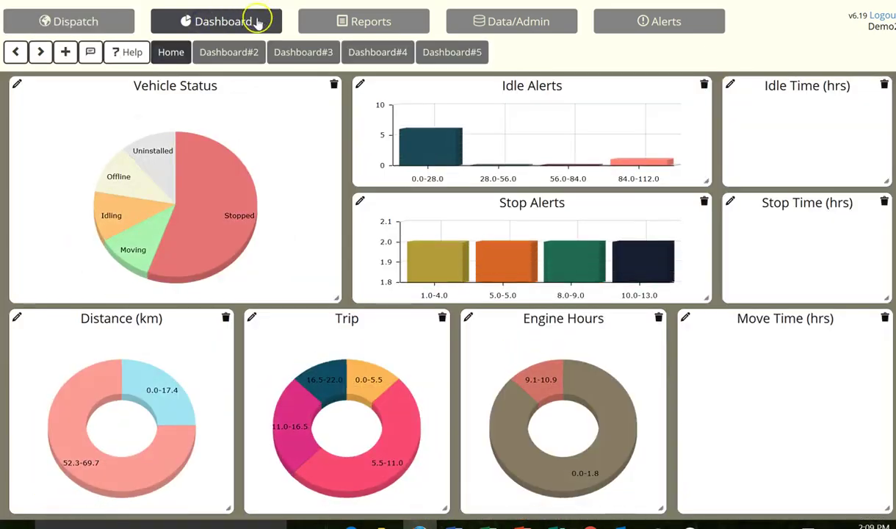
{"action": "left_click", "coordinate": [356, 22]}
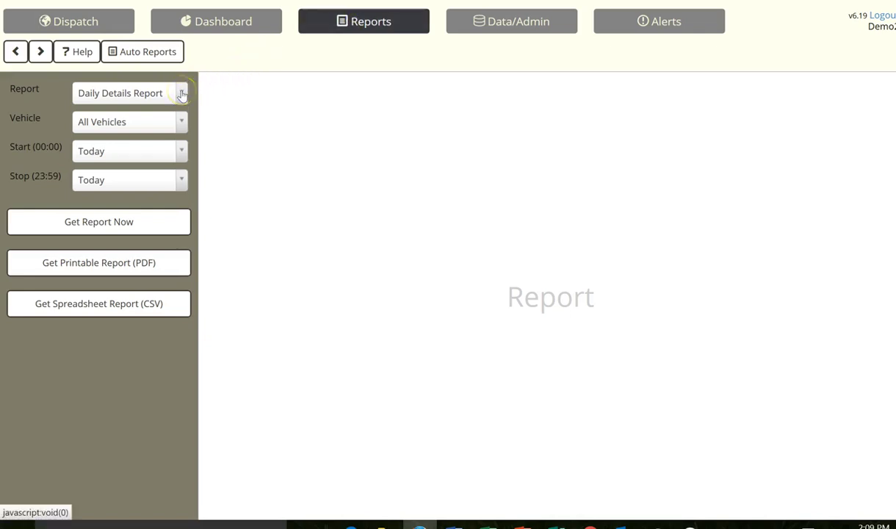
{"action": "left_click", "coordinate": [173, 52]}
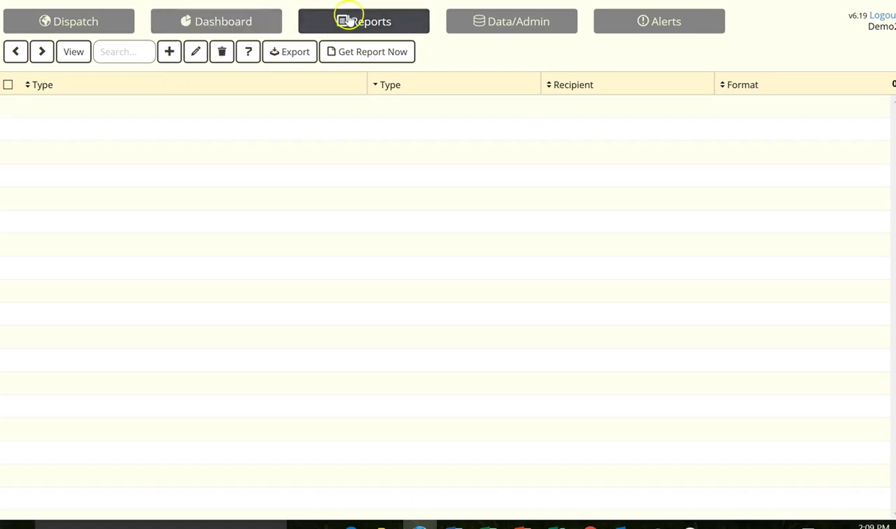
{"action": "left_click", "coordinate": [338, 52]}
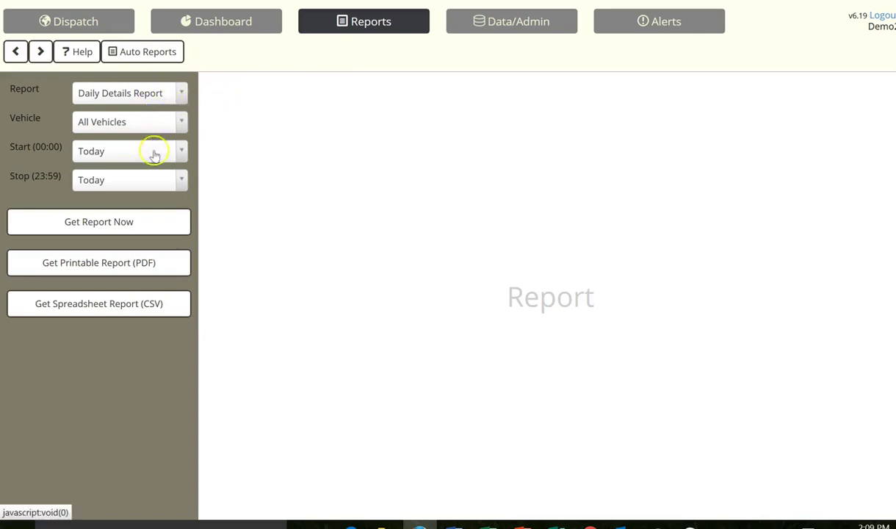
{"action": "left_click", "coordinate": [498, 26]}
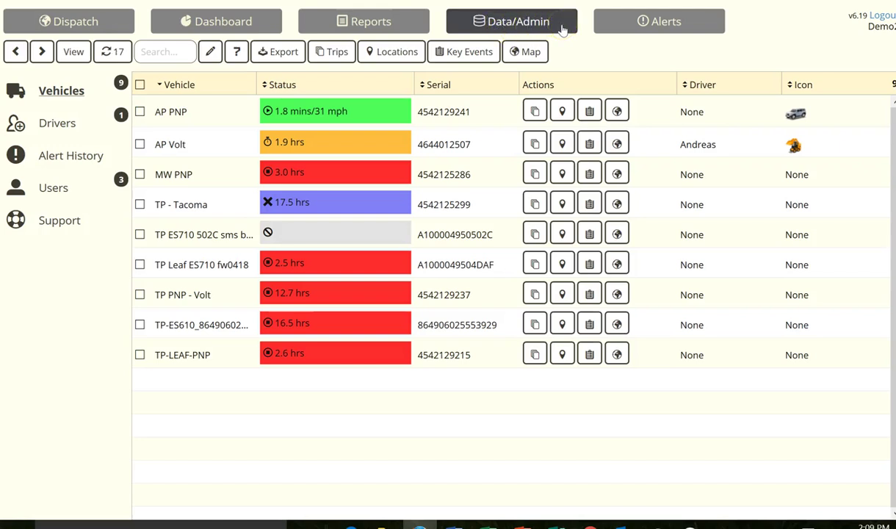
{"action": "left_click", "coordinate": [625, 21]}
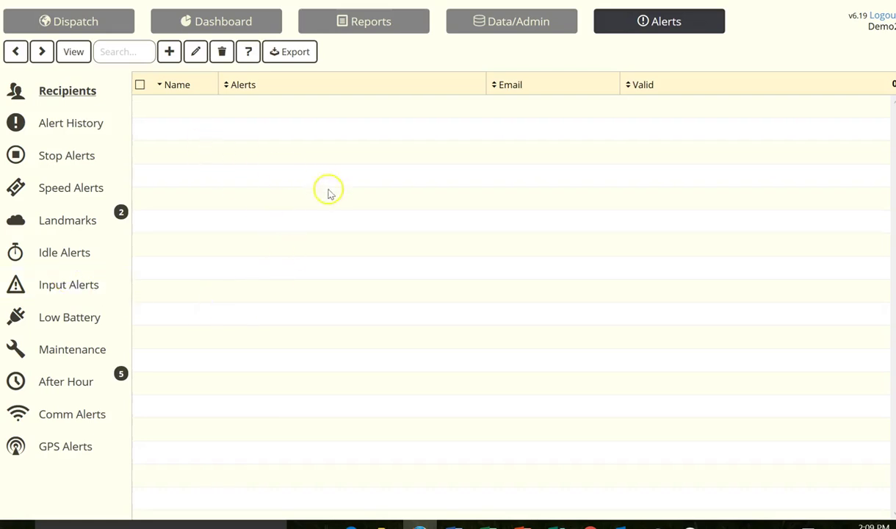
Return to the Dispatch page and open the trip list of vehicle AP PNP
{"action": "left_click", "coordinate": [101, 20]}
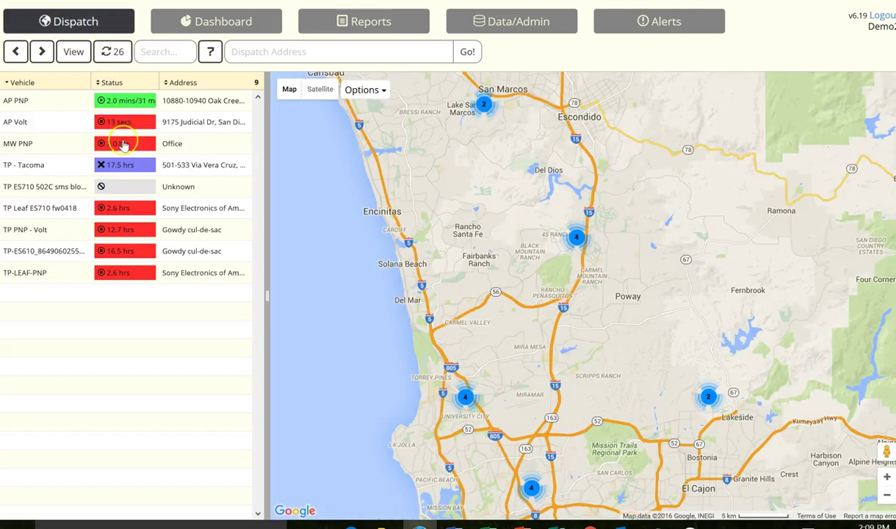
{"action": "left_click", "coordinate": [127, 101]}
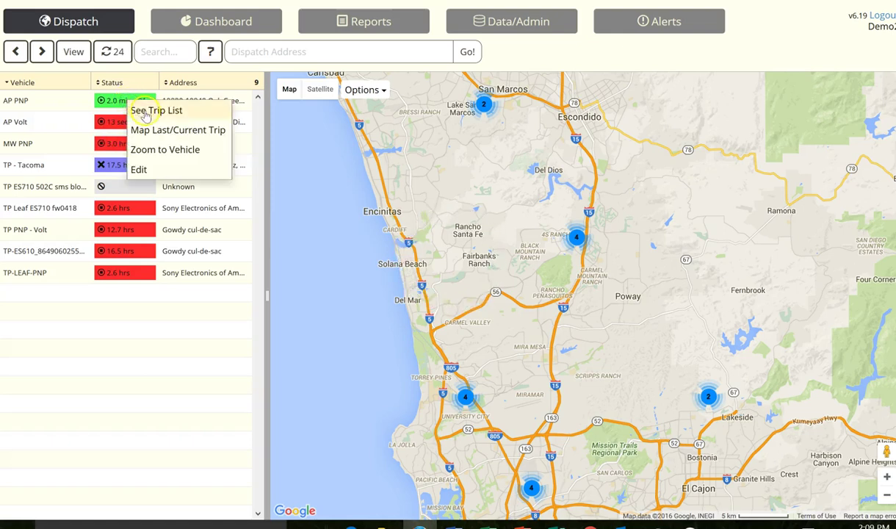
{"action": "left_click", "coordinate": [147, 111]}
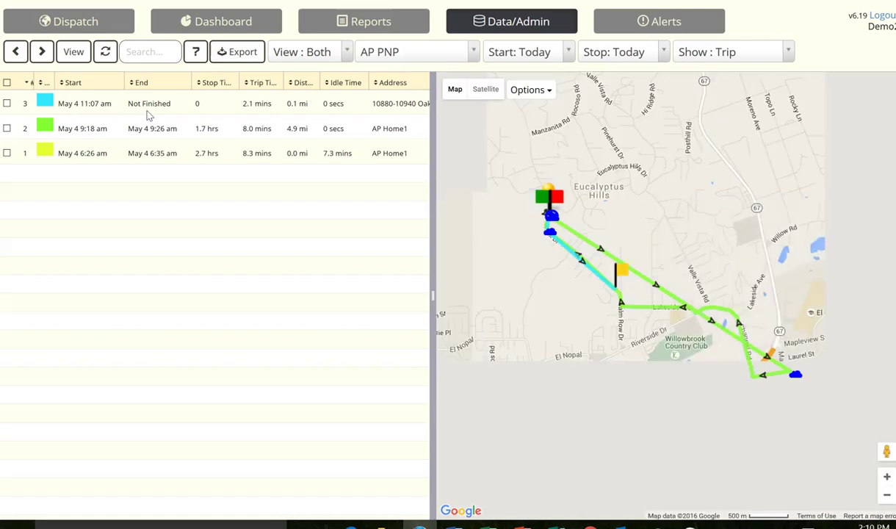
Examine today's trips and the details of the current-position marker on the map
{"action": "left_click", "coordinate": [147, 141]}
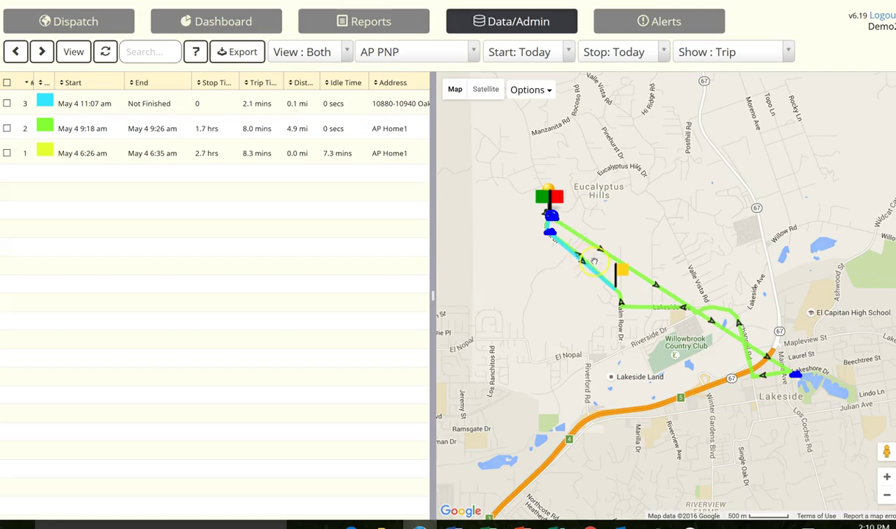
{"action": "mouse_move", "coordinate": [623, 273]}
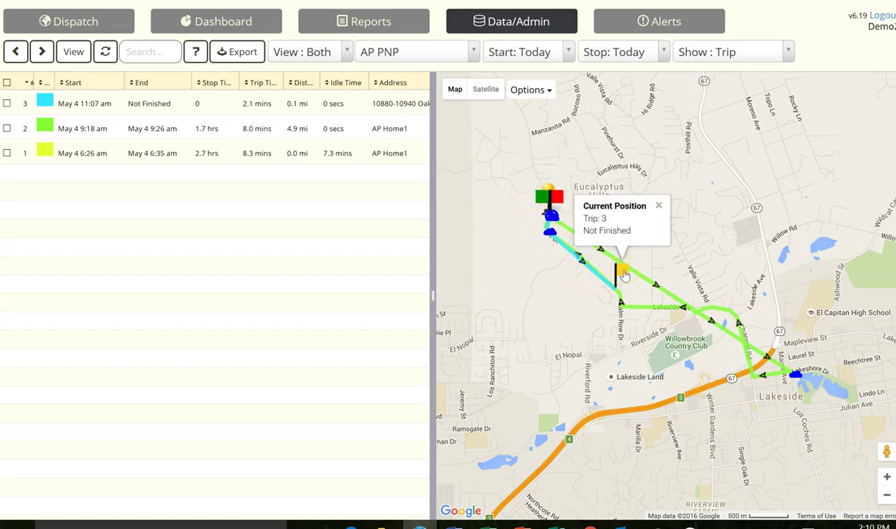
{"action": "left_click", "coordinate": [564, 288]}
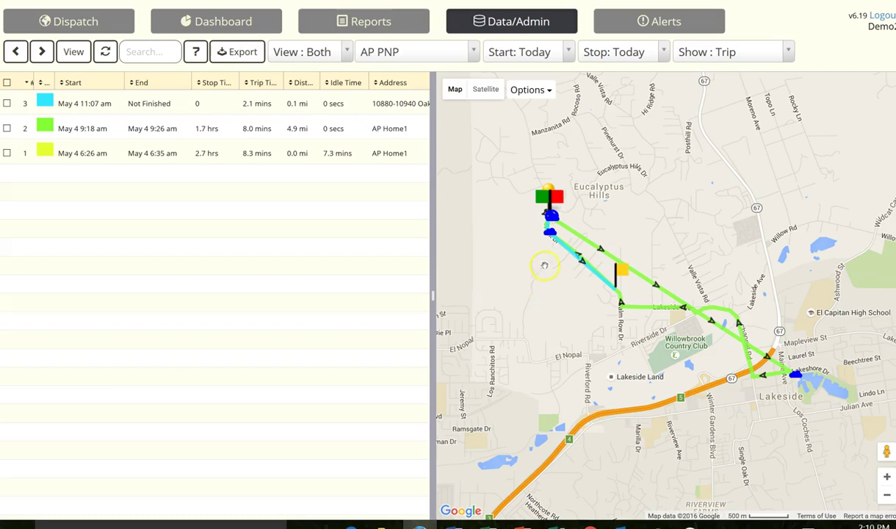
{"action": "mouse_move", "coordinate": [550, 191]}
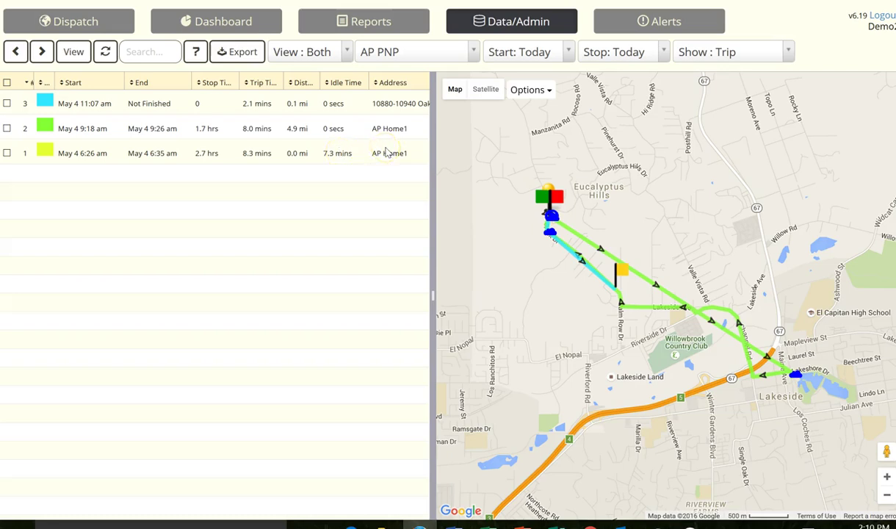
Set both the start and stop dates of the AP PNP trip list to yesterday
{"action": "left_click", "coordinate": [547, 51]}
{"action": "left_click", "coordinate": [553, 100]}
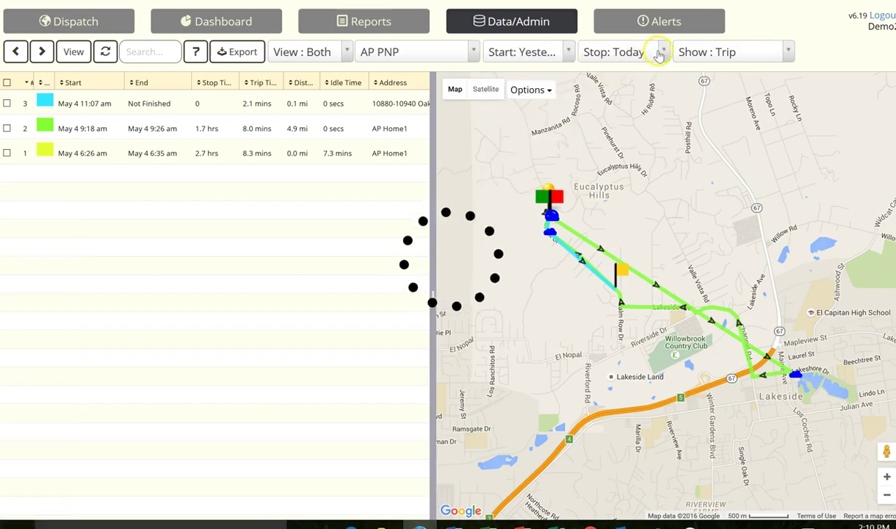
{"action": "left_click", "coordinate": [665, 52]}
{"action": "left_click", "coordinate": [631, 94]}
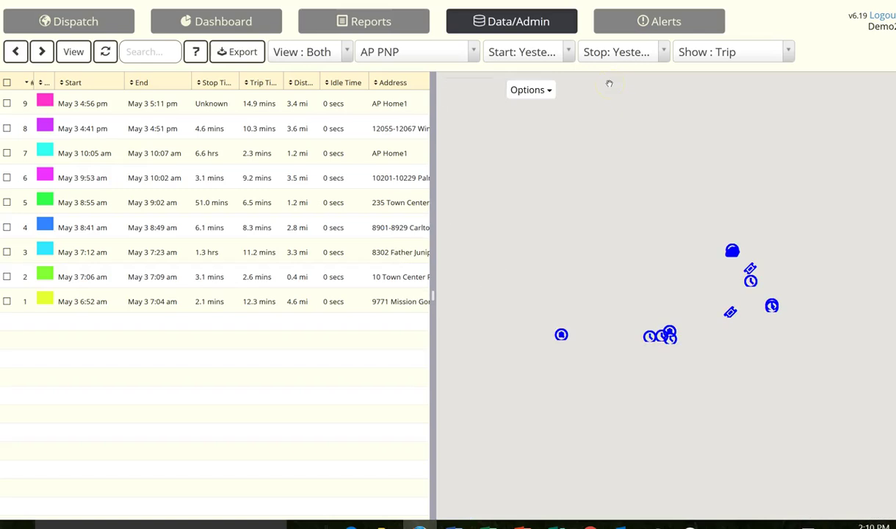
View the trips as Grid only, as Map only, and return to showing Both
{"action": "left_click", "coordinate": [343, 49]}
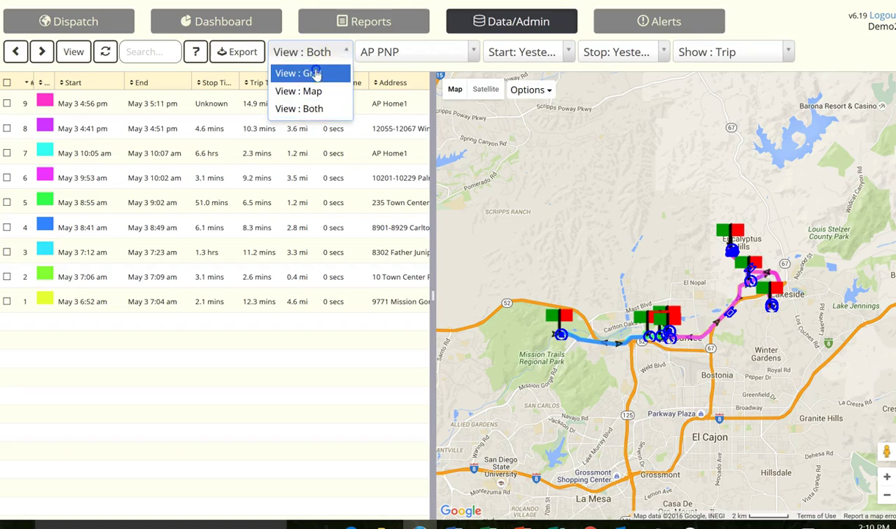
{"action": "left_click", "coordinate": [301, 73]}
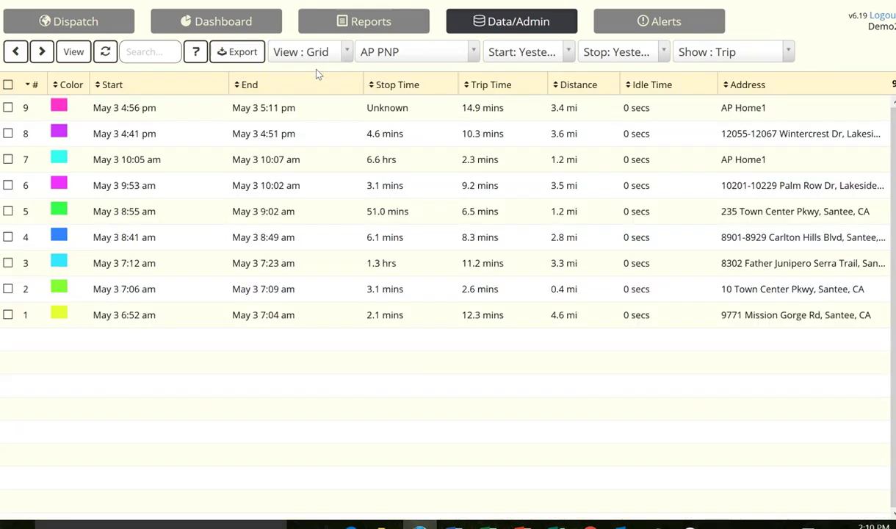
{"action": "left_click", "coordinate": [342, 53]}
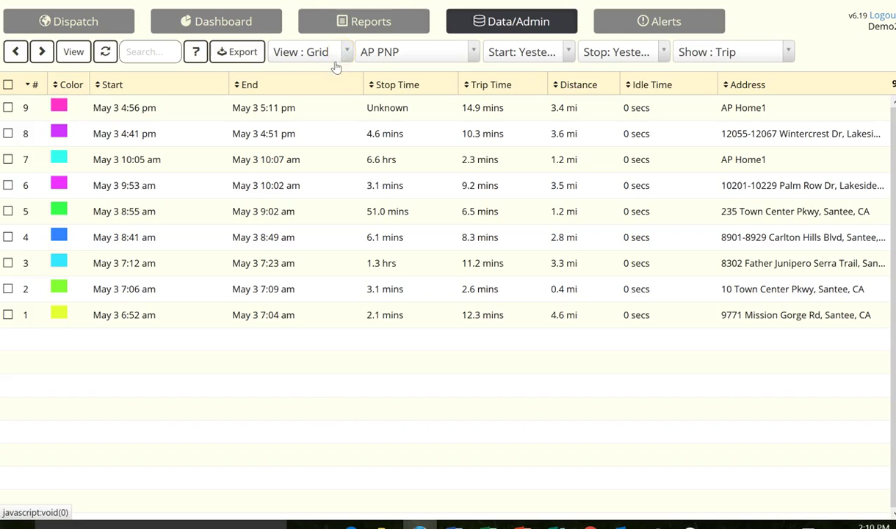
{"action": "left_click", "coordinate": [347, 55]}
{"action": "left_click", "coordinate": [350, 56]}
{"action": "left_click", "coordinate": [327, 90]}
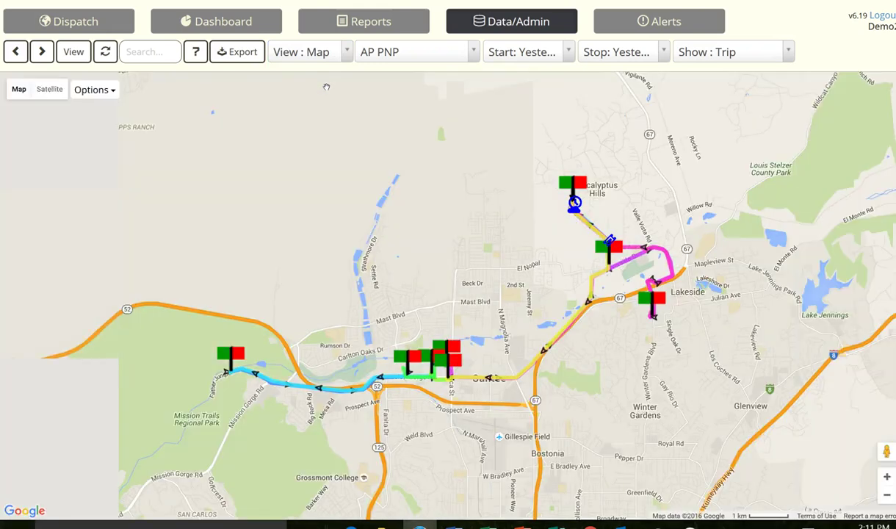
{"action": "left_click", "coordinate": [347, 53]}
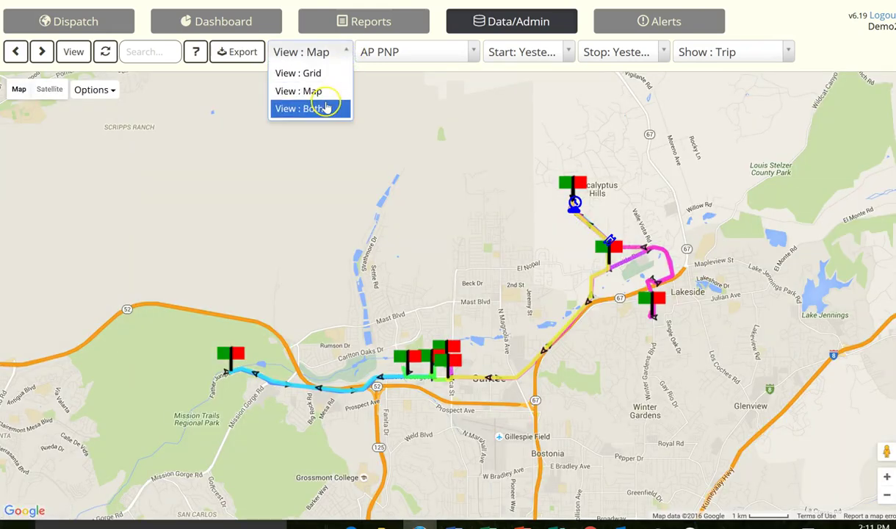
{"action": "left_click", "coordinate": [324, 108]}
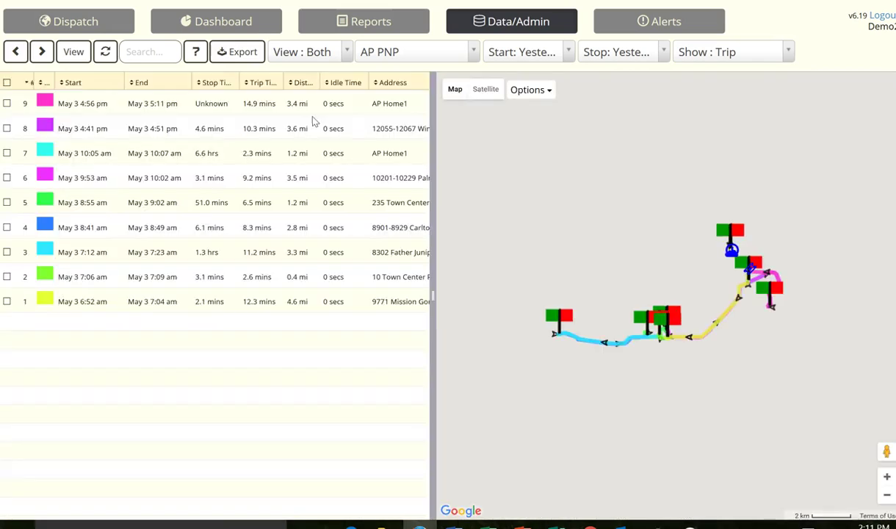
Select trips 4 and 7 and update the map to show only those trips
{"action": "left_click", "coordinate": [8, 228]}
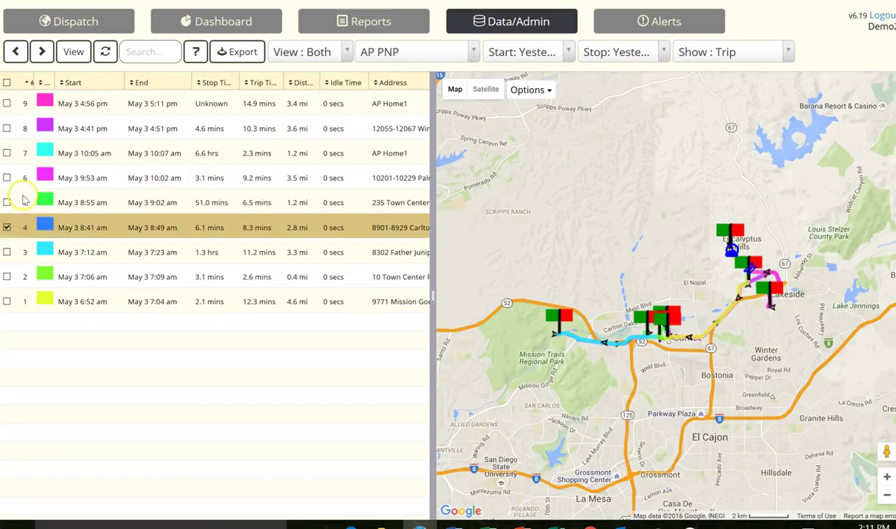
{"action": "left_click", "coordinate": [7, 152]}
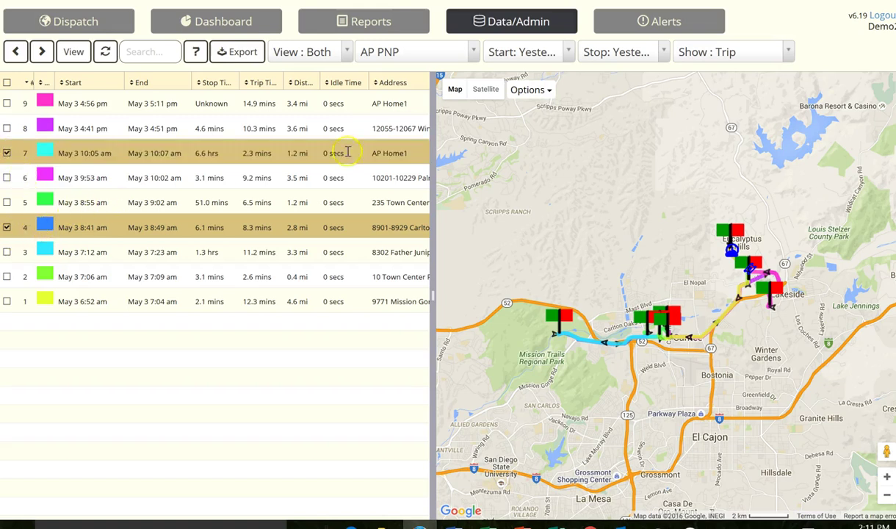
{"action": "left_click", "coordinate": [526, 90]}
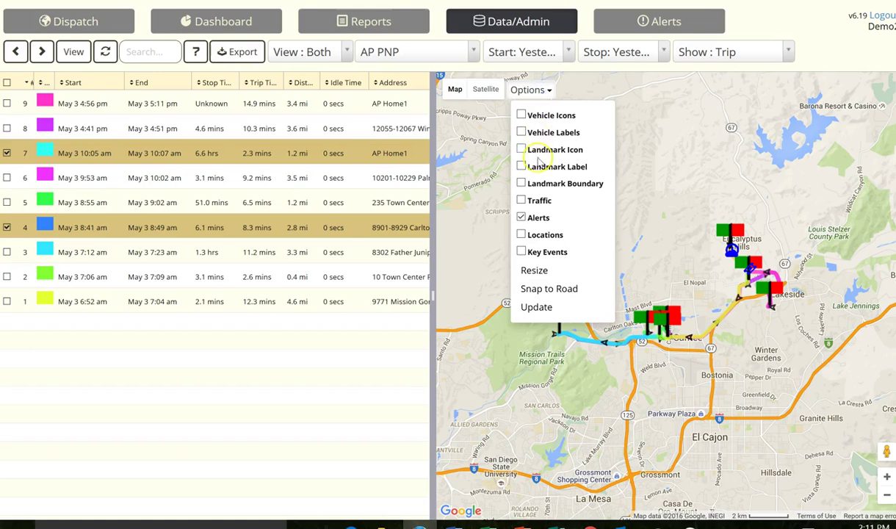
{"action": "left_click", "coordinate": [529, 307]}
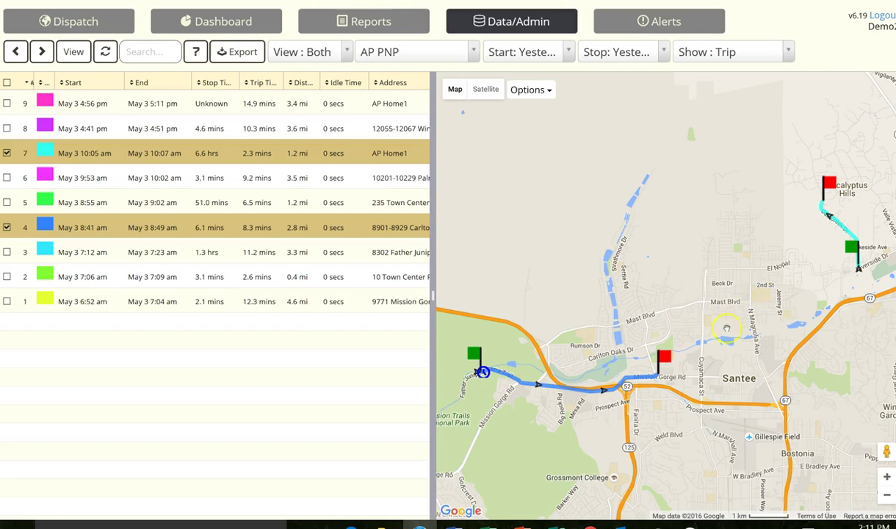
Inspect the end-marker details of trip 7 on the map, and clear the selection of all trips
{"action": "left_click", "coordinate": [829, 189]}
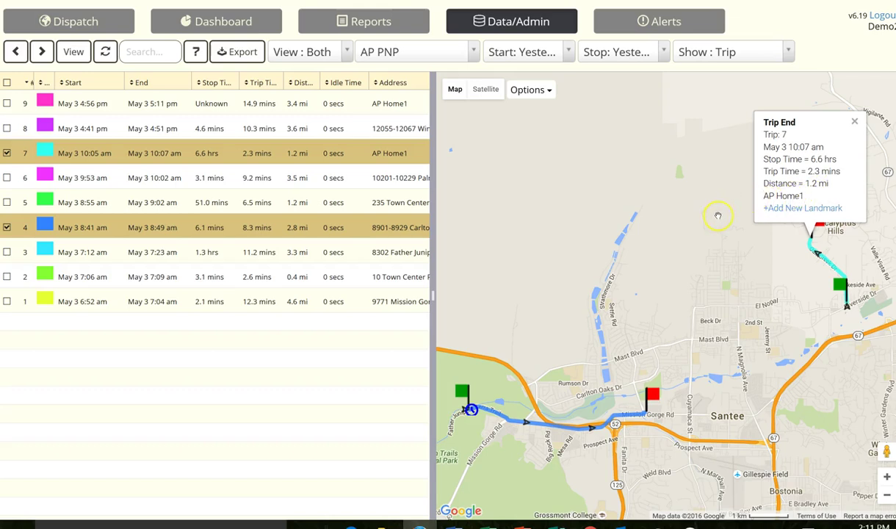
{"action": "left_click", "coordinate": [854, 122]}
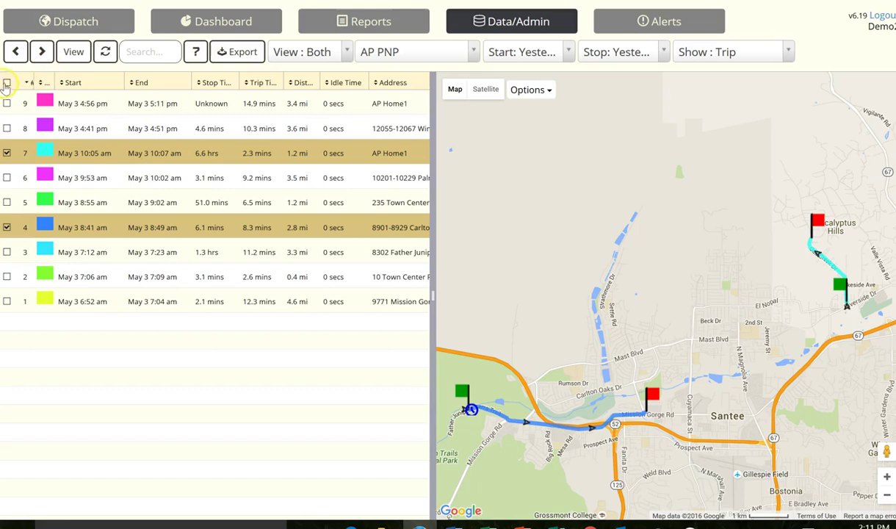
{"action": "left_click", "coordinate": [7, 83]}
{"action": "left_click", "coordinate": [8, 83]}
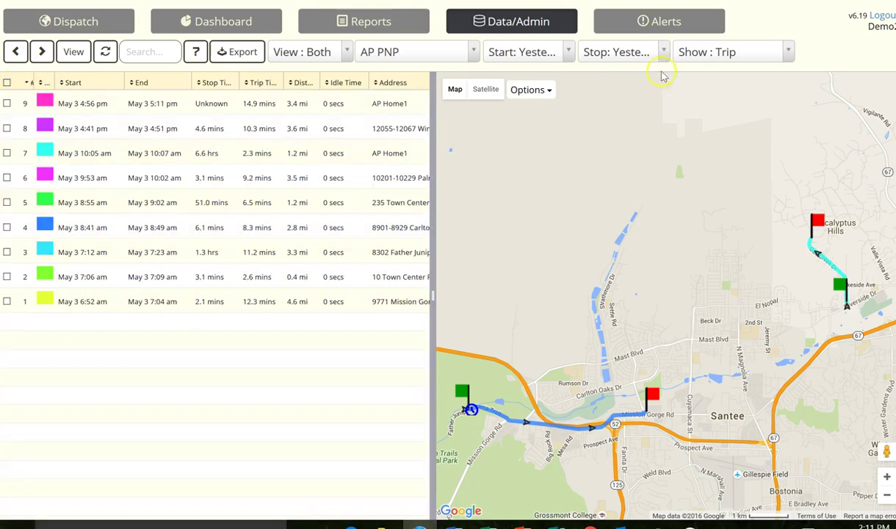
Show the Locations of AP PNP and look through the available record-range choices, keeping Last 50
{"action": "left_click", "coordinate": [786, 53]}
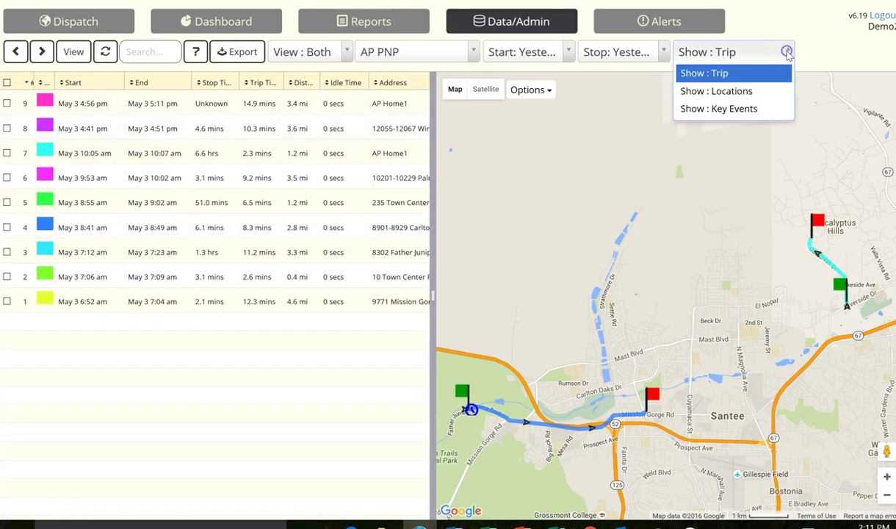
{"action": "left_click", "coordinate": [766, 92]}
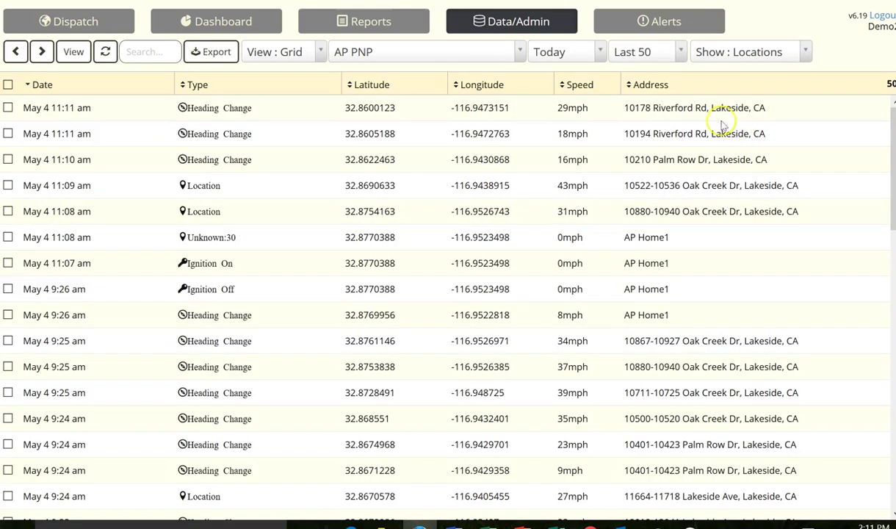
{"action": "left_click", "coordinate": [683, 52]}
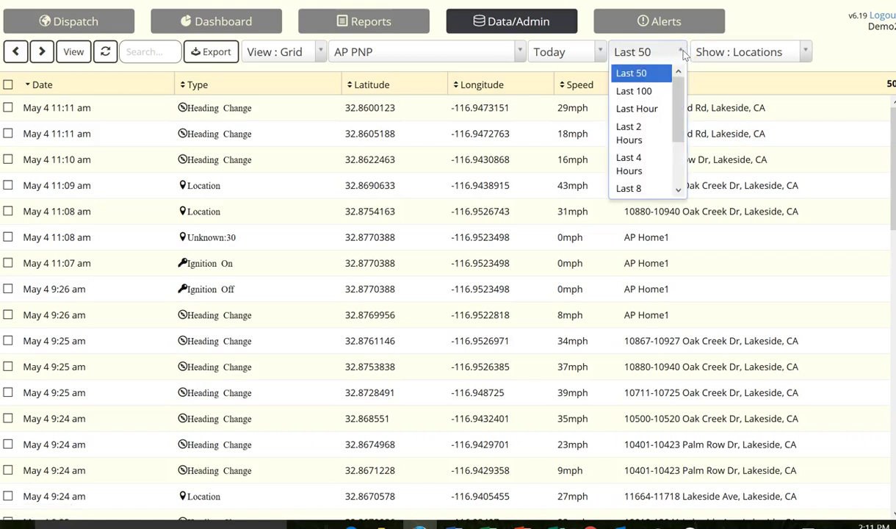
{"action": "left_click", "coordinate": [682, 89]}
{"action": "mouse_move", "coordinate": [678, 110]}
{"action": "left_mouse_down"}
{"action": "mouse_move", "coordinate": [678, 162]}
{"action": "mouse_move", "coordinate": [684, 116]}
{"action": "left_mouse_up"}
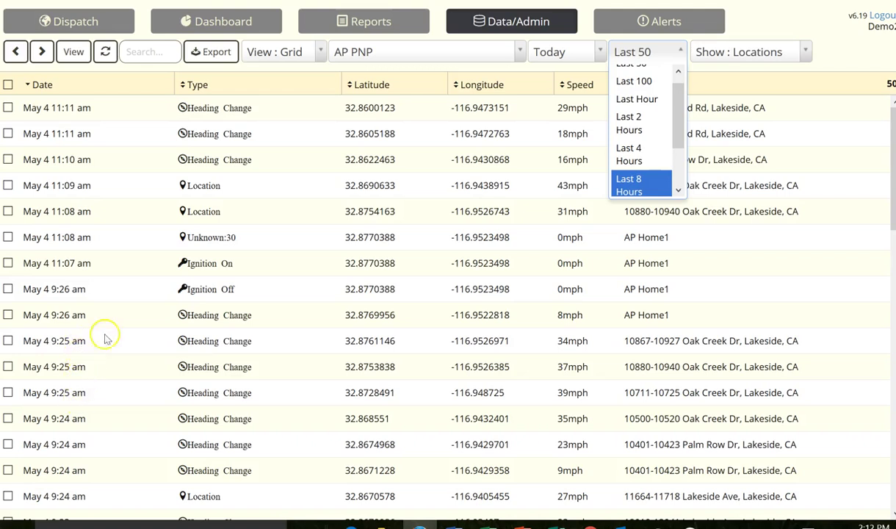
{"action": "left_click", "coordinate": [496, 252]}
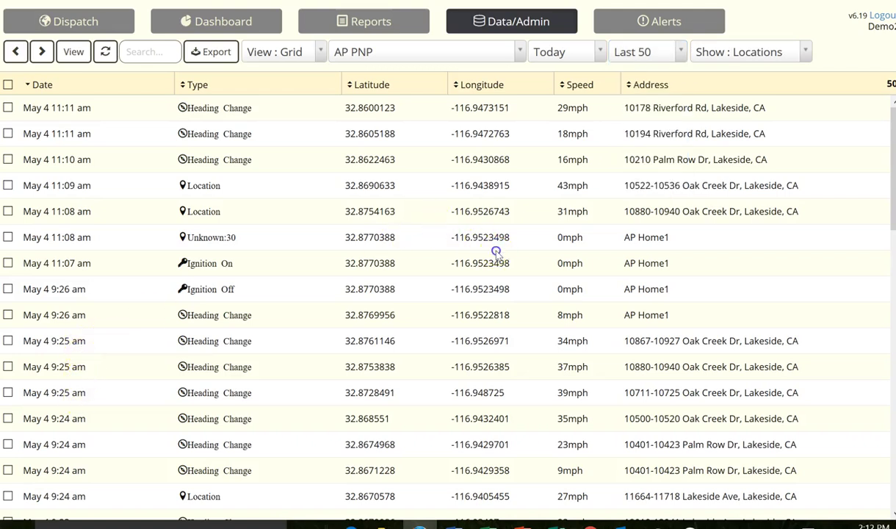
View the AP PNP locations as Both grid and map, and widen the grid to reveal the Address column
{"action": "left_click", "coordinate": [312, 51]}
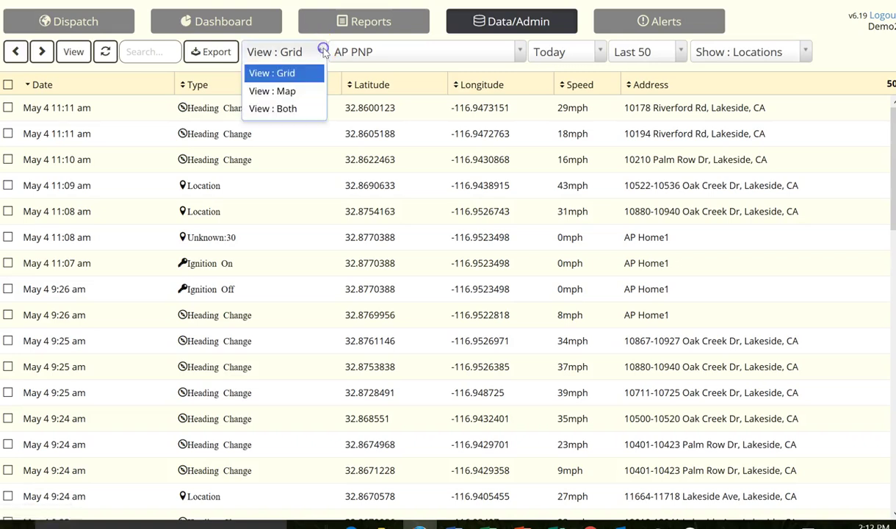
{"action": "left_click", "coordinate": [304, 109]}
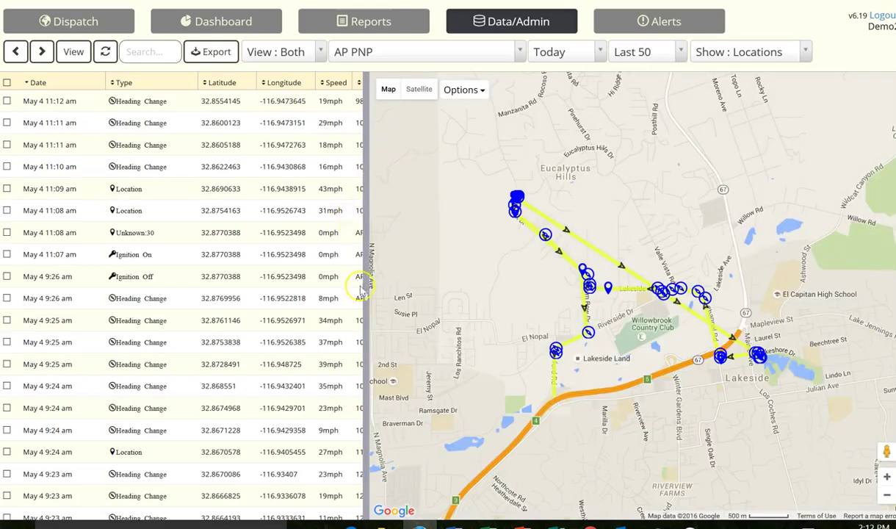
{"action": "left_click_drag", "start_coordinate": [376, 297], "coordinate": [439, 289]}
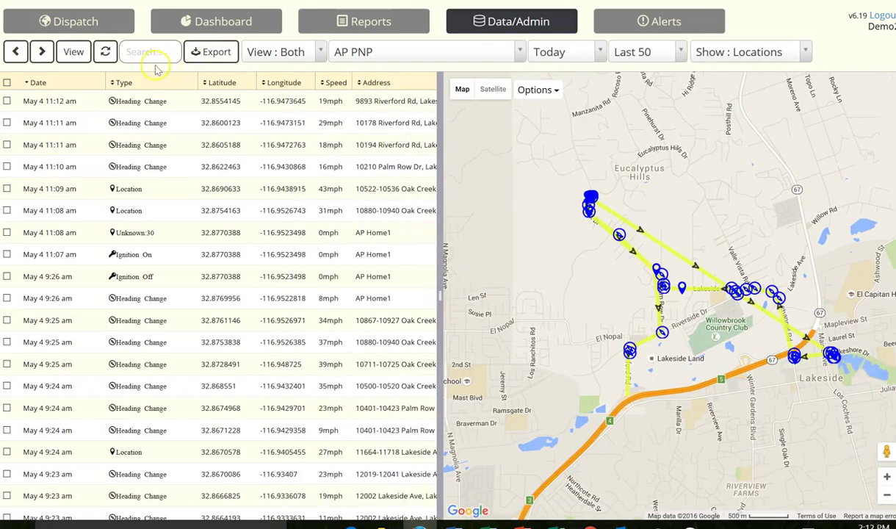
Hide the Latitude and Longitude columns in the locations grid, and narrow the grid to give the map more room
{"action": "left_click", "coordinate": [73, 53]}
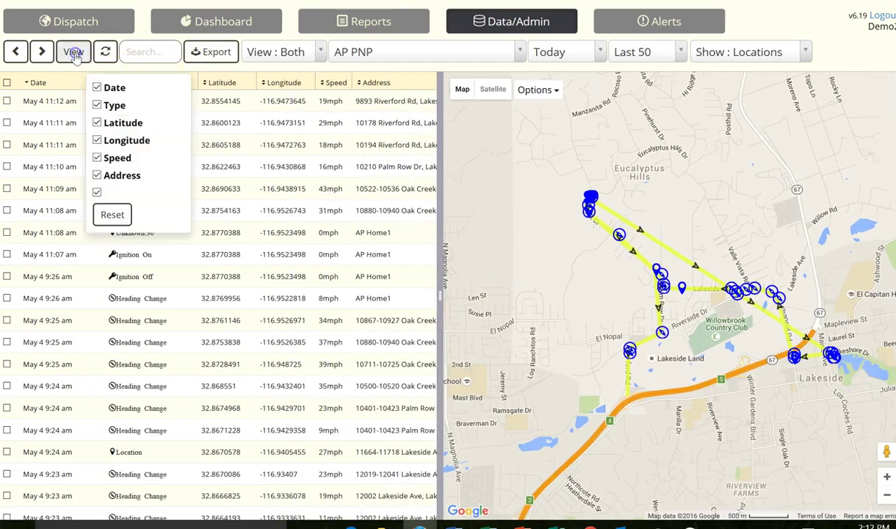
{"action": "left_click", "coordinate": [97, 123]}
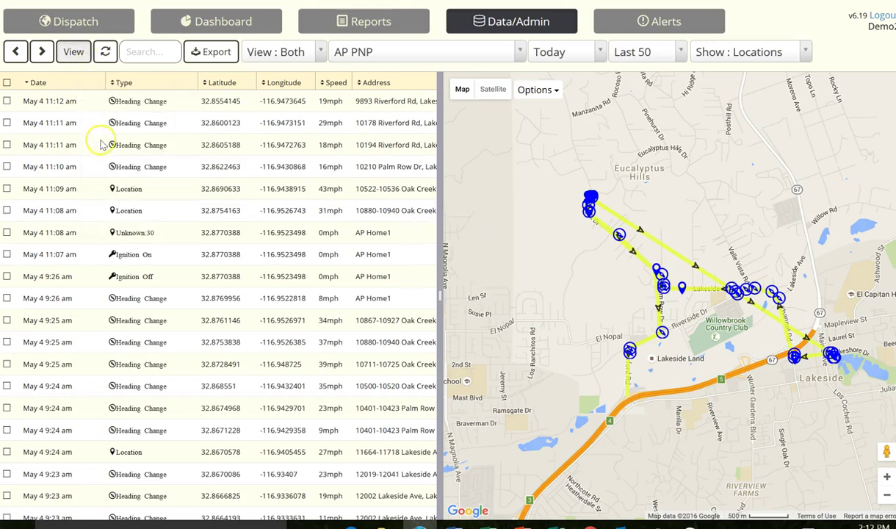
{"action": "left_click", "coordinate": [82, 53]}
{"action": "left_click", "coordinate": [97, 138]}
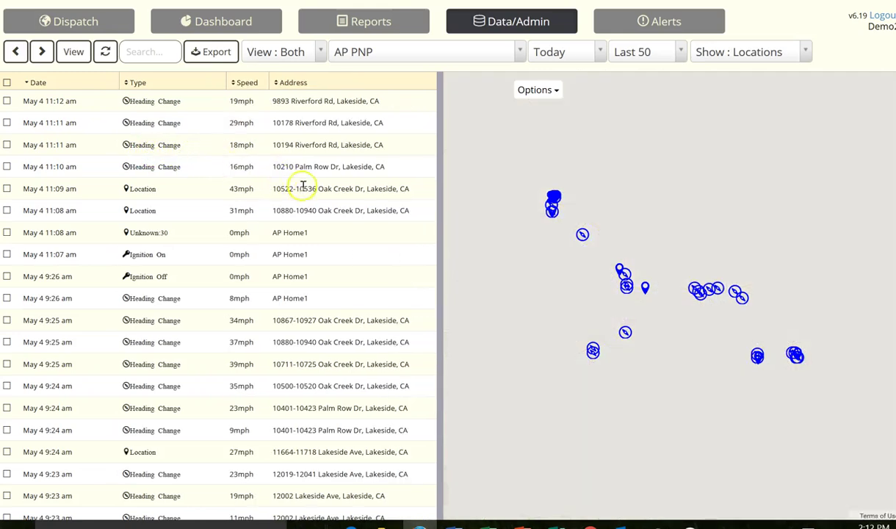
{"action": "left_click_drag", "start_coordinate": [440, 279], "coordinate": [397, 284]}
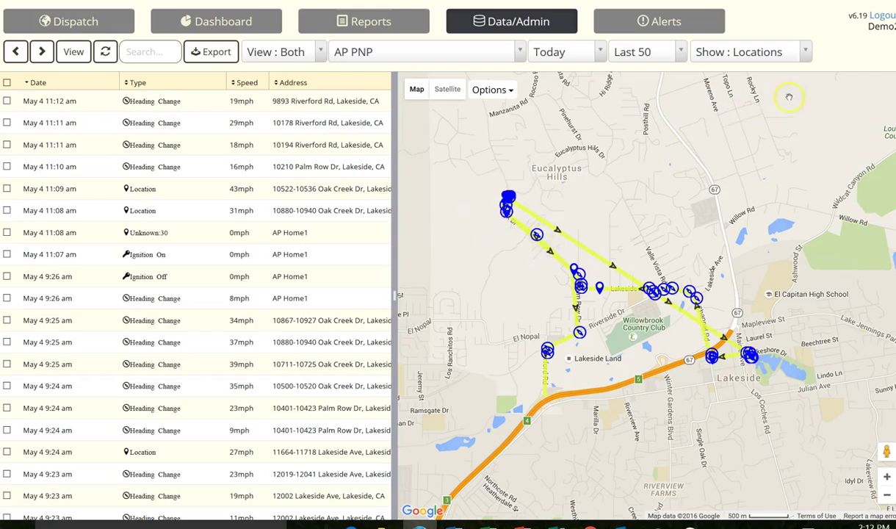
Show the Key Events of AP PNP, and change the vehicle to MW PNP
{"action": "left_click", "coordinate": [806, 50]}
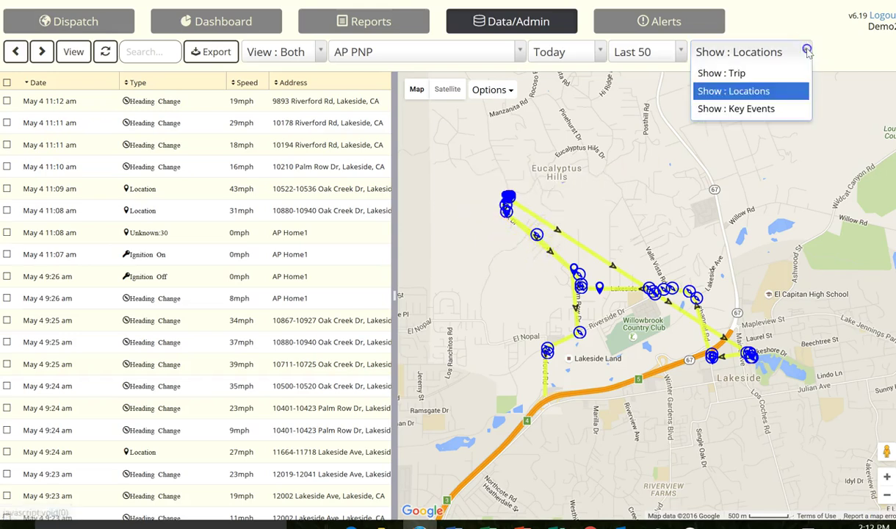
{"action": "left_click", "coordinate": [784, 109]}
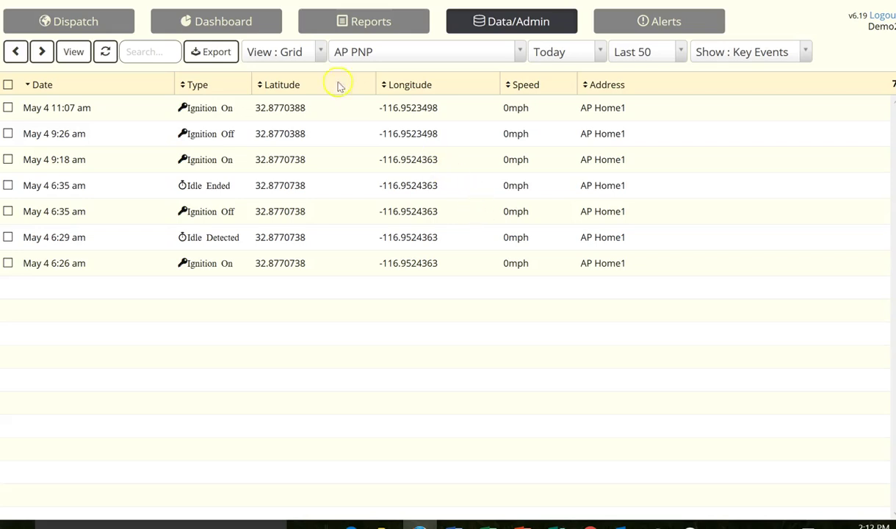
{"action": "left_click", "coordinate": [518, 52]}
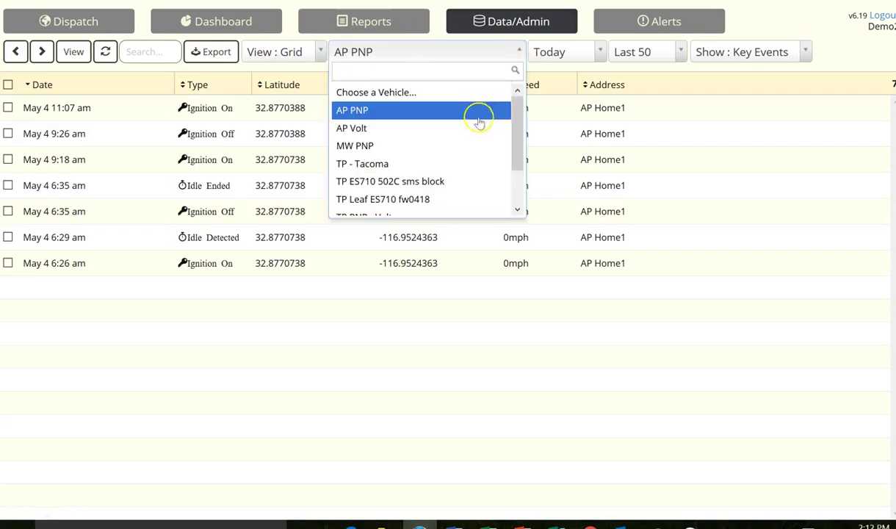
{"action": "left_click", "coordinate": [476, 145]}
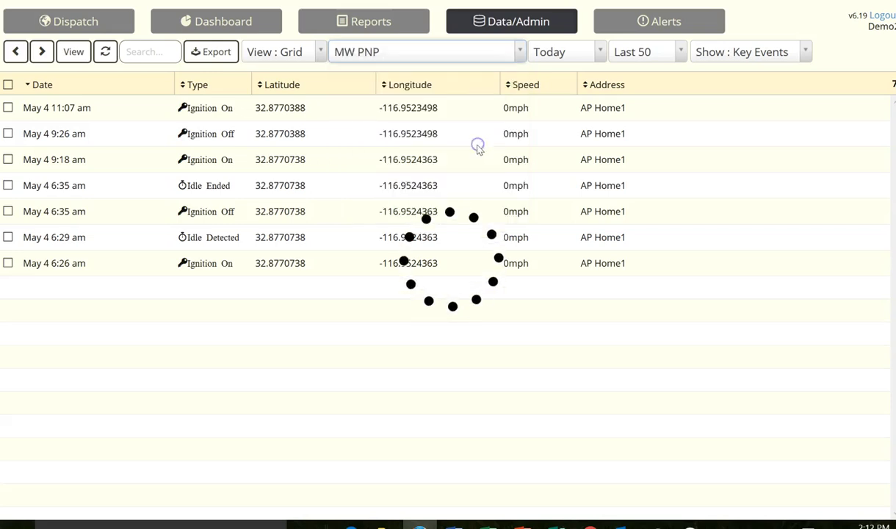
Return to the Data/Admin vehicle list, open MW PNP for editing and go through its Name, VIN and Plate fields
{"action": "left_click", "coordinate": [82, 25]}
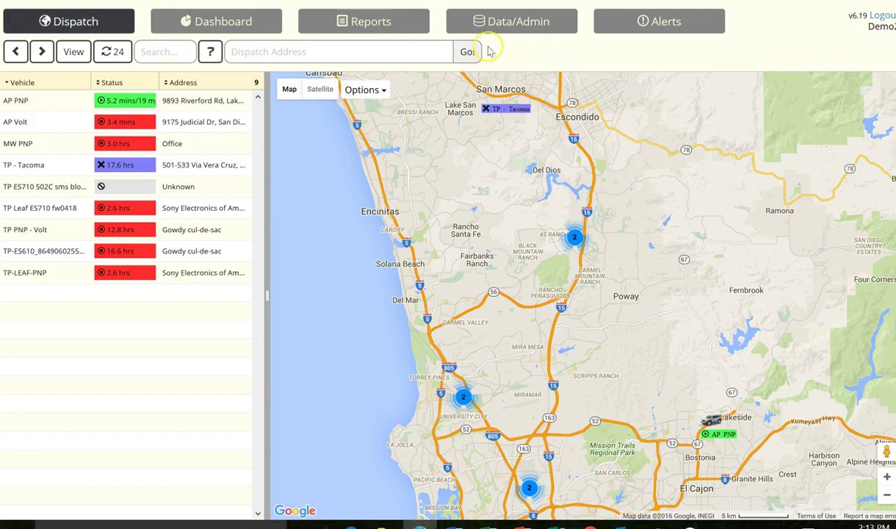
{"action": "left_click", "coordinate": [509, 23]}
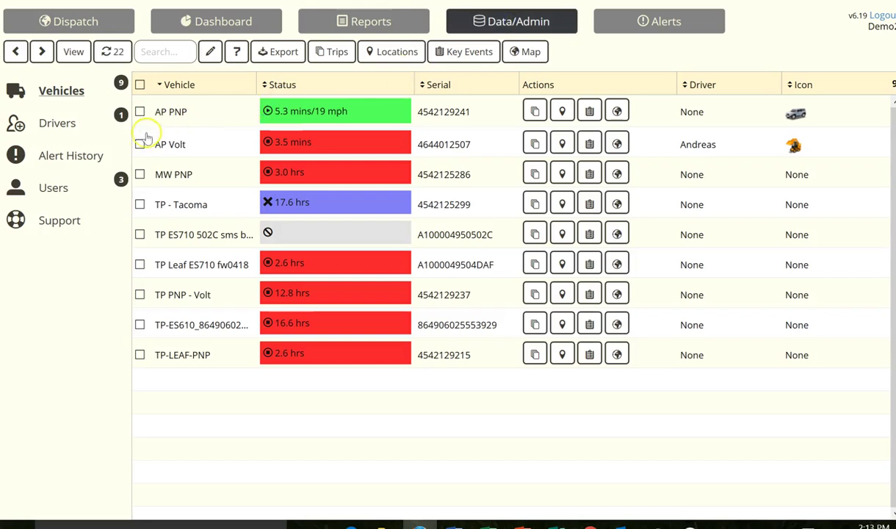
{"action": "left_click", "coordinate": [141, 174]}
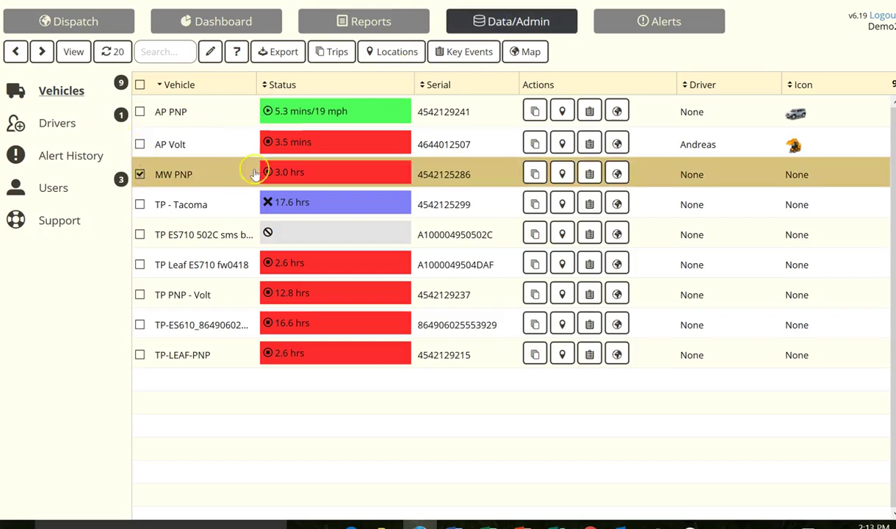
{"action": "left_click", "coordinate": [211, 53]}
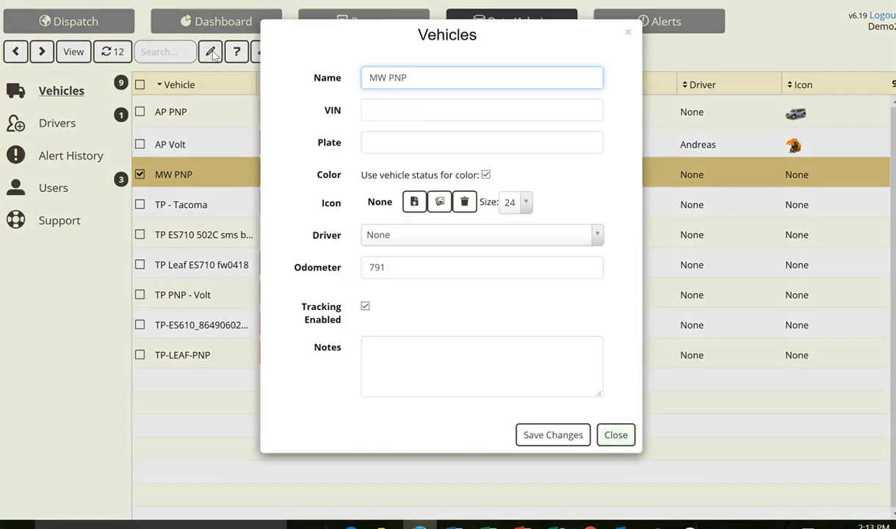
{"action": "left_click", "coordinate": [469, 77]}
{"action": "left_click", "coordinate": [400, 109]}
{"action": "left_click", "coordinate": [401, 144]}
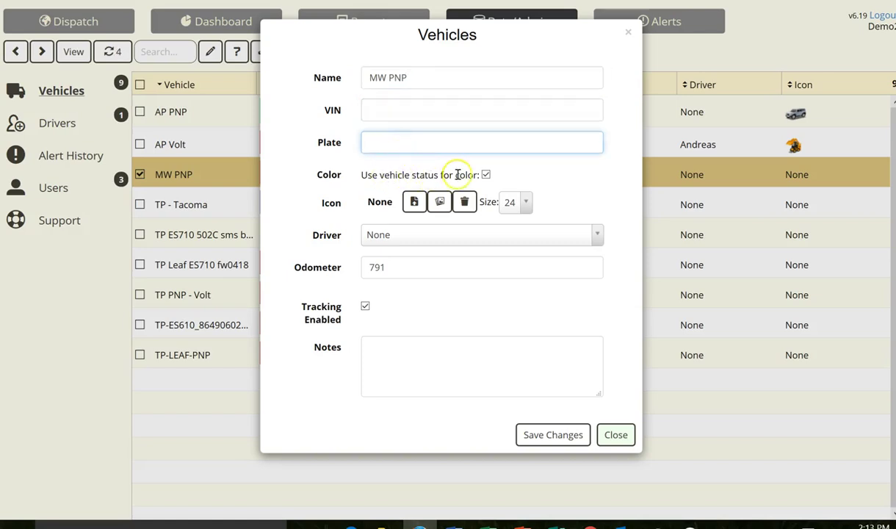
Stop using the vehicle status for MW PNP's color, set its text color to #300df7 and save the changes
{"action": "left_click", "coordinate": [486, 175]}
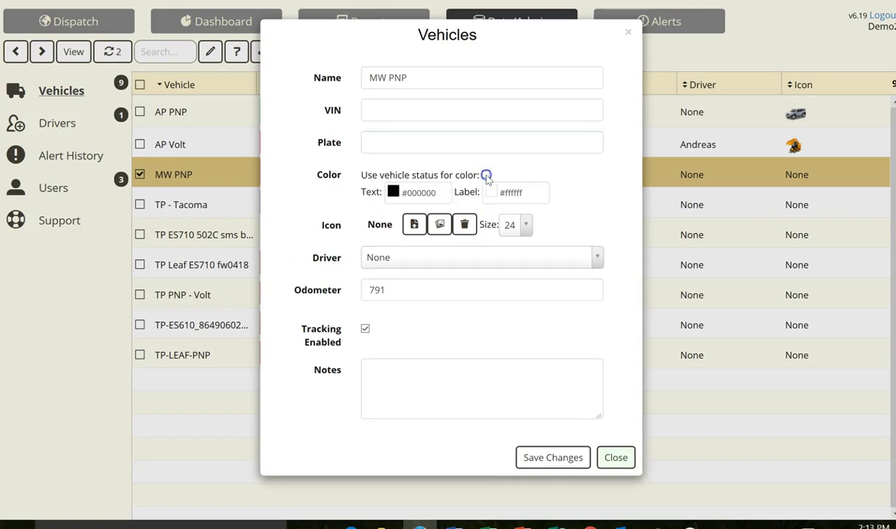
{"action": "left_click", "coordinate": [395, 193]}
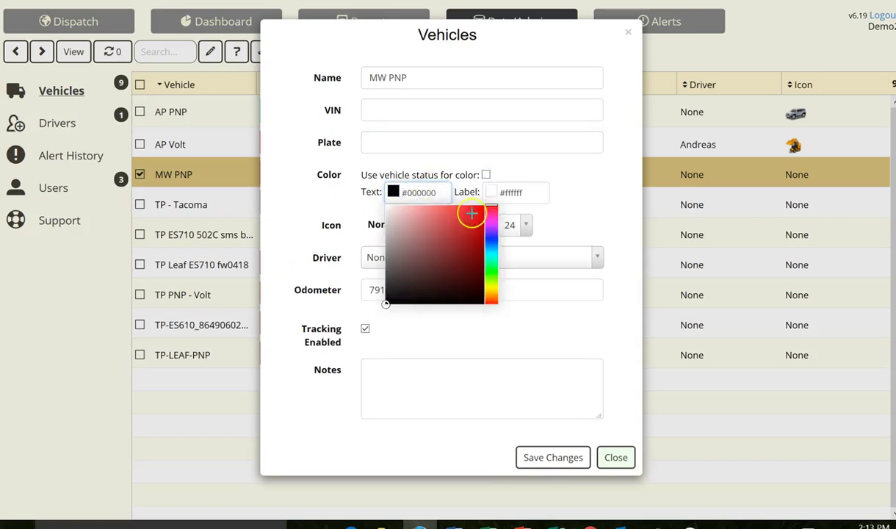
{"action": "left_click", "coordinate": [491, 235]}
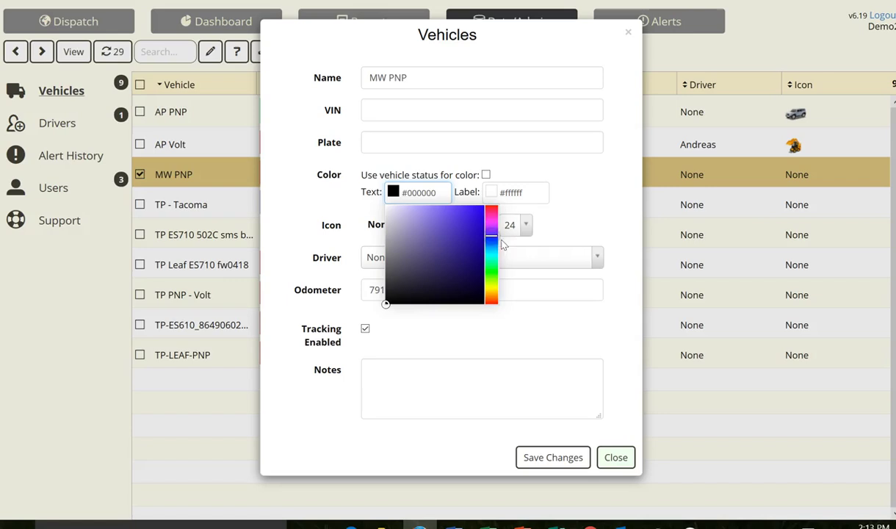
{"action": "left_click", "coordinate": [470, 211]}
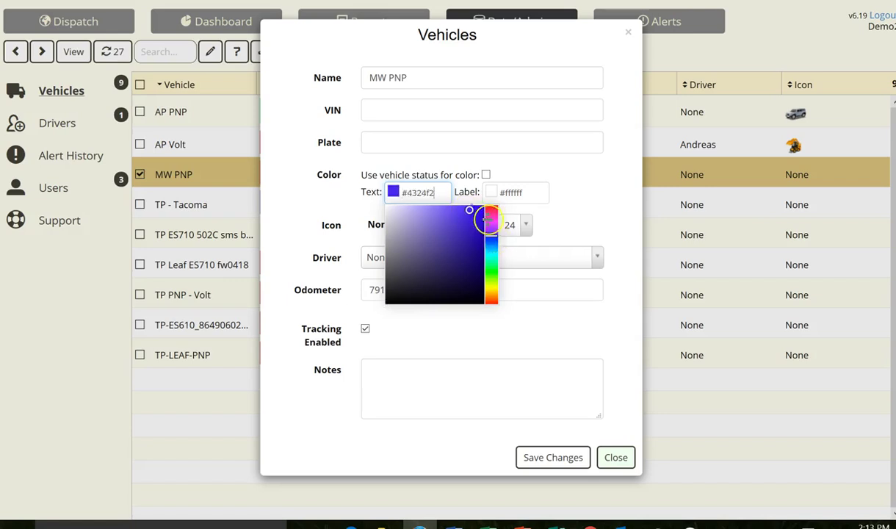
{"action": "left_click", "coordinate": [479, 209]}
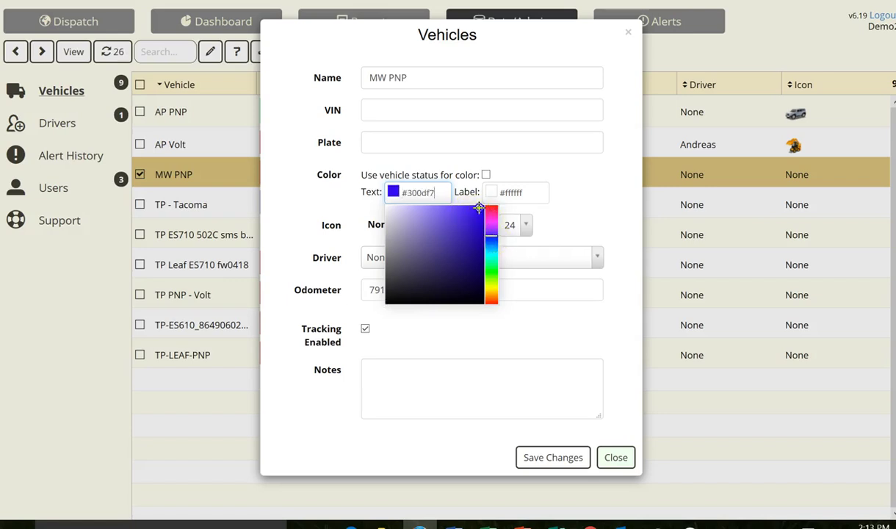
{"action": "left_click", "coordinate": [568, 192]}
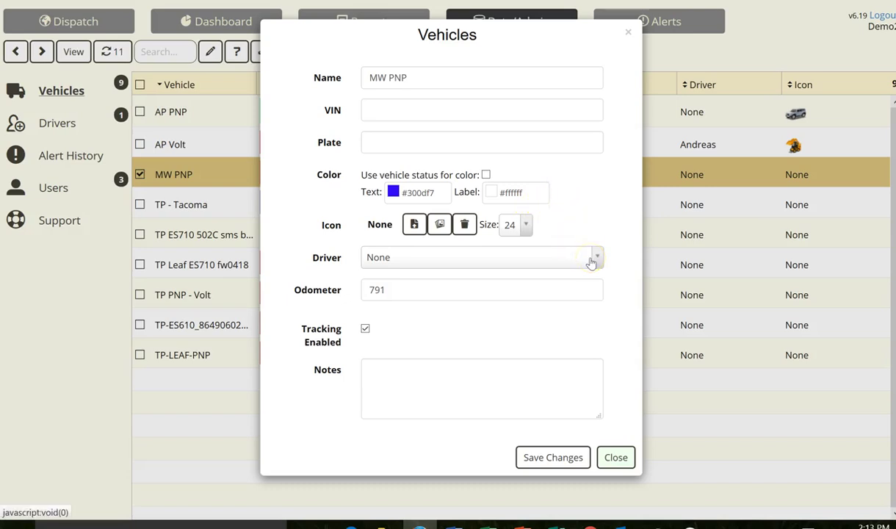
{"action": "left_click", "coordinate": [561, 458]}
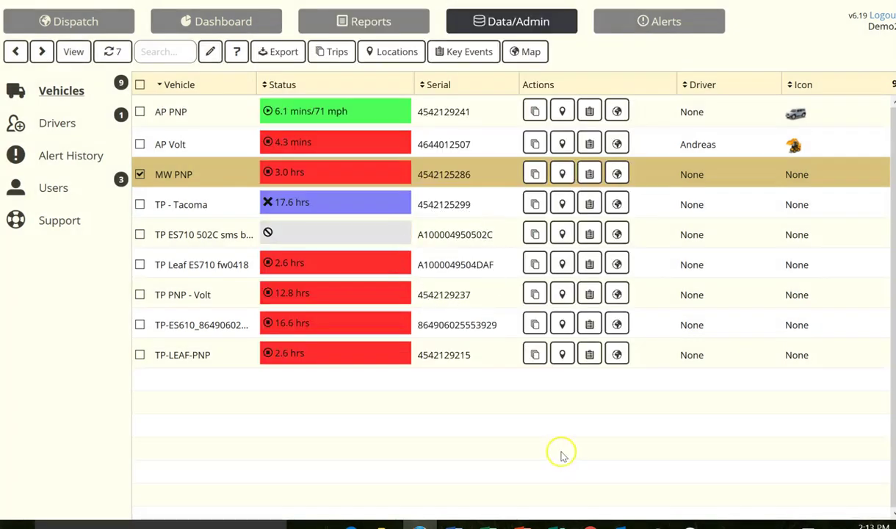
Expand the vehicle cluster near University City on the Dispatch map, and display the trail of MW PNP
{"action": "left_click", "coordinate": [114, 26]}
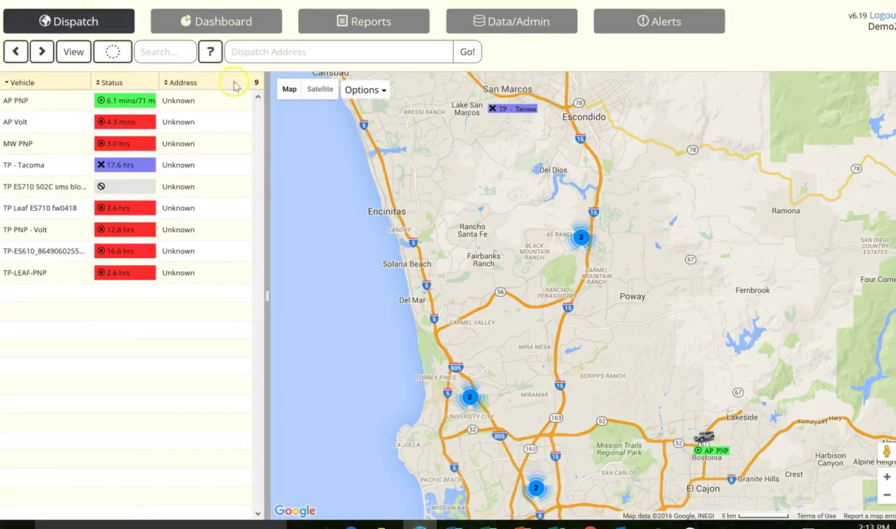
{"action": "left_click", "coordinate": [468, 399]}
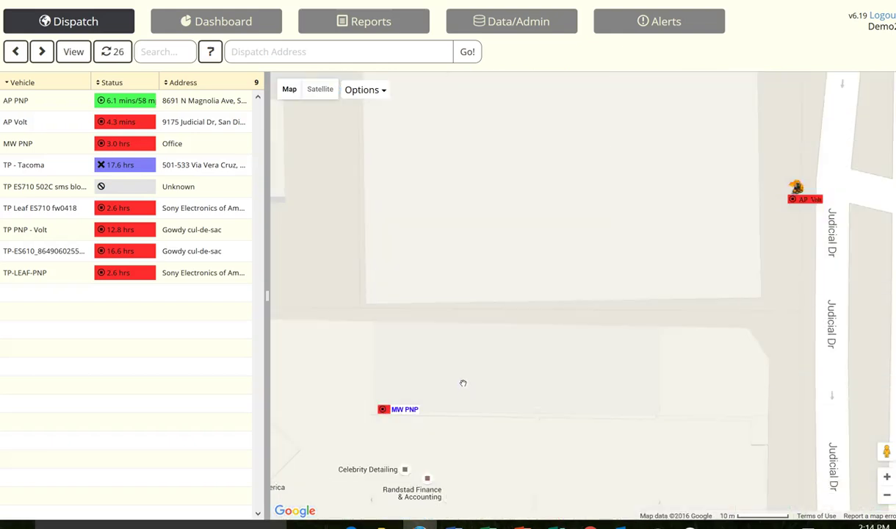
{"action": "left_click", "coordinate": [404, 414]}
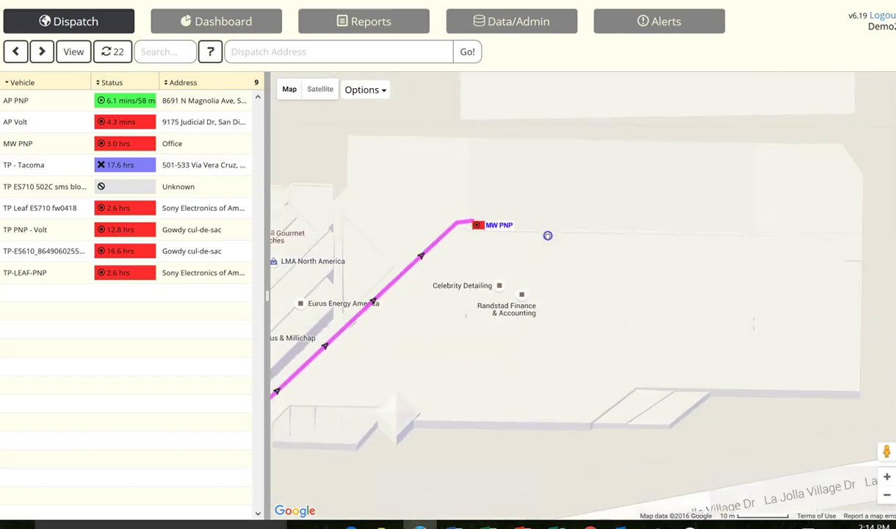
Look closer at MW PNP's label on the map and reload its trail, and resize the map to fit the fleet
{"action": "double_click", "coordinate": [547, 235]}
{"action": "left_click_drag", "start_coordinate": [464, 232], "coordinate": [581, 231]}
{"action": "left_click", "coordinate": [534, 215]}
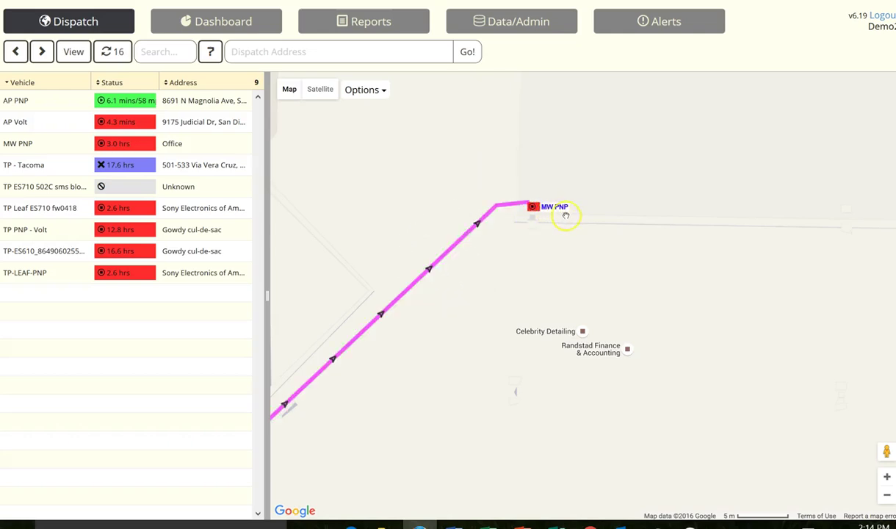
{"action": "left_click", "coordinate": [568, 212]}
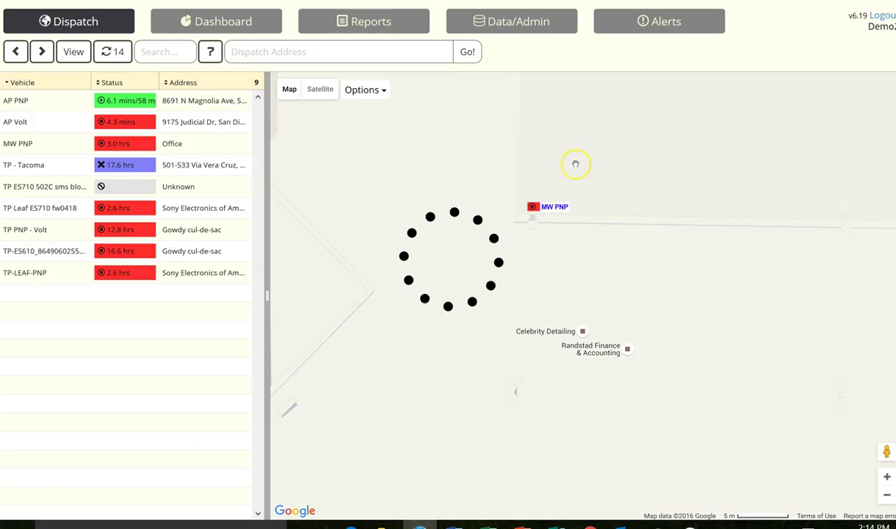
{"action": "left_click", "coordinate": [382, 91]}
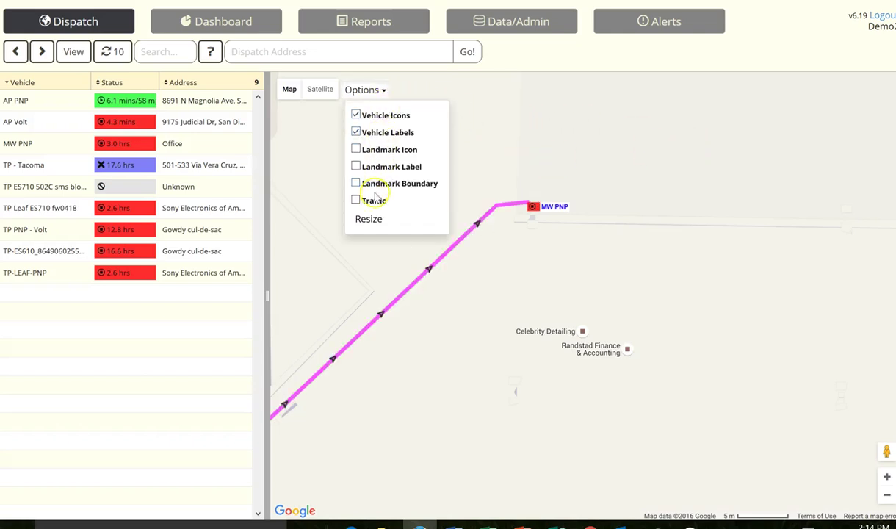
{"action": "left_click", "coordinate": [368, 220]}
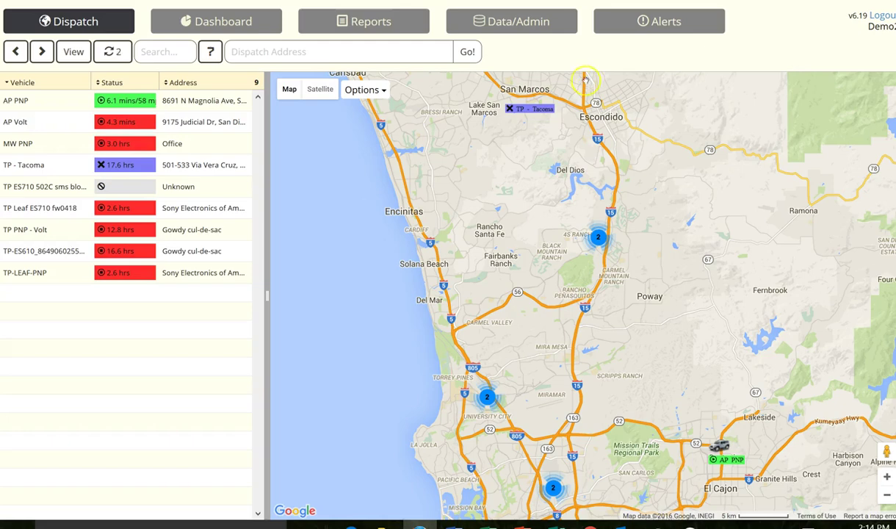
Review the edit form of vehicle AP Volt from the Data/Admin vehicle list, and close it without saving
{"action": "left_click", "coordinate": [550, 24]}
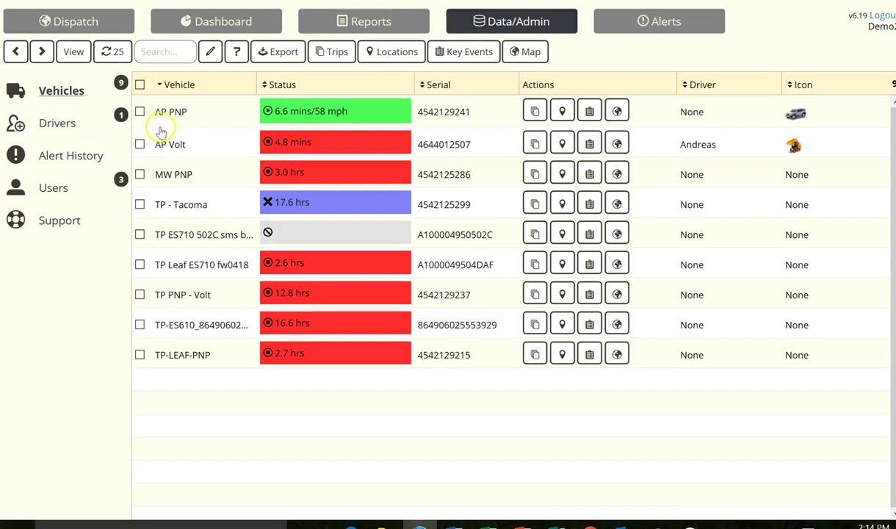
{"action": "left_click", "coordinate": [140, 144]}
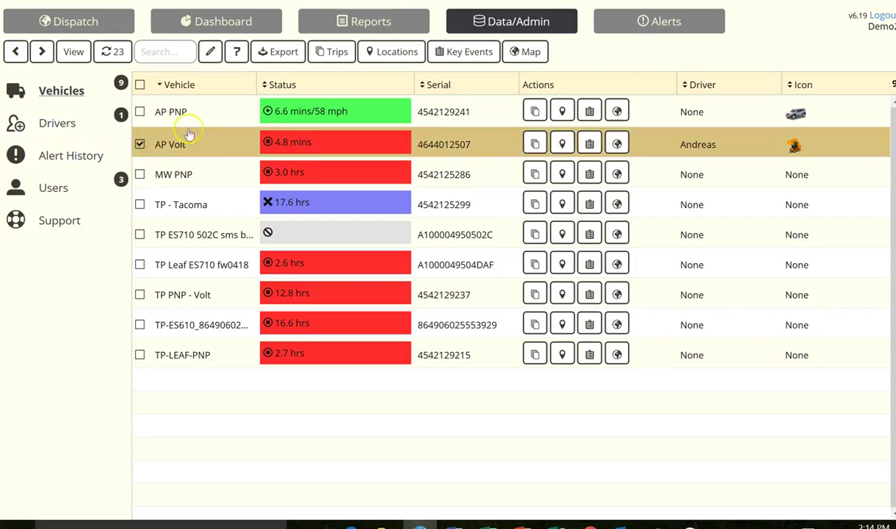
{"action": "left_click", "coordinate": [209, 53]}
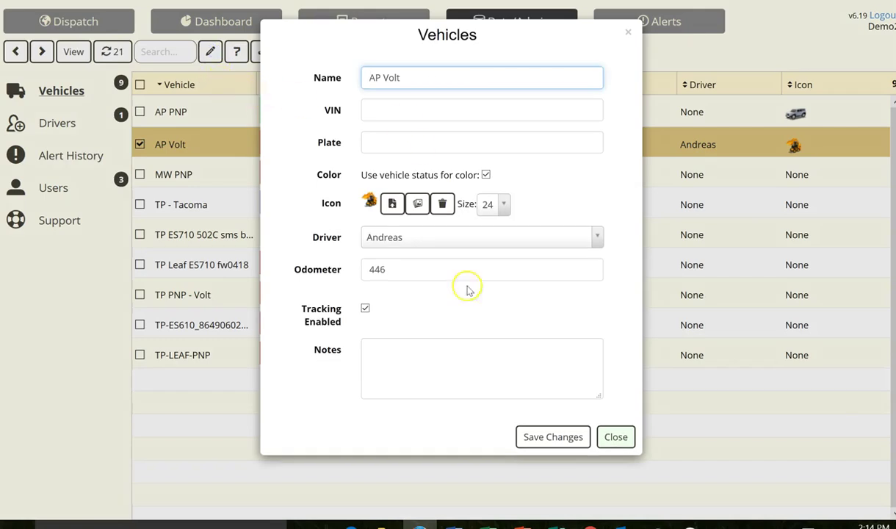
{"action": "left_click", "coordinate": [614, 436]}
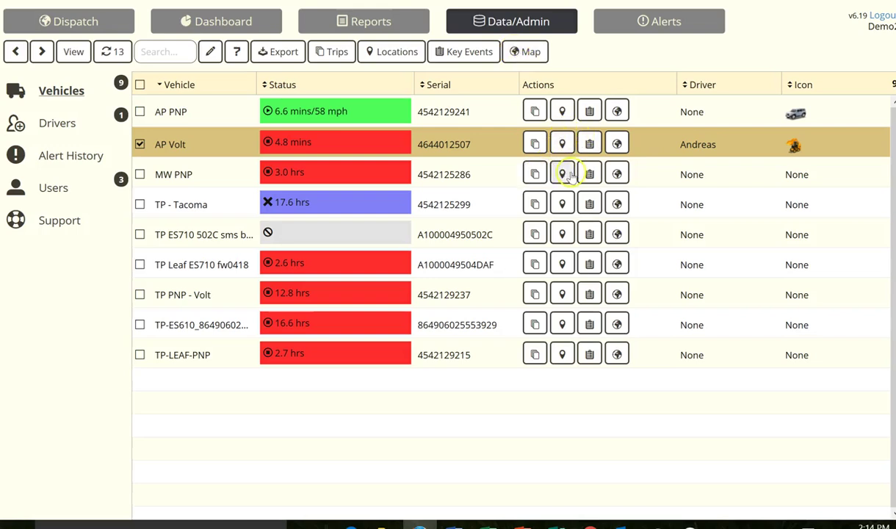
Create an idle alert named "3 minute idle" with a period of 3 minutes and save it
{"action": "left_click", "coordinate": [663, 21]}
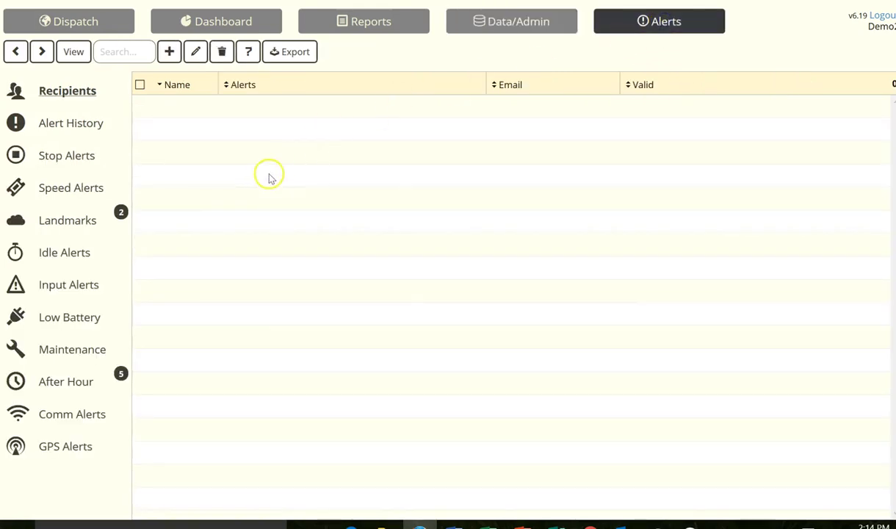
{"action": "left_click", "coordinate": [69, 253]}
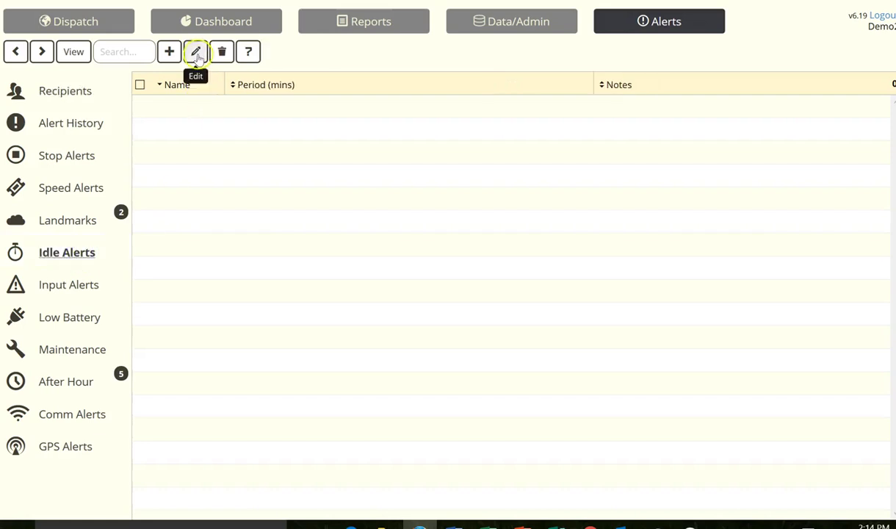
{"action": "left_click", "coordinate": [170, 51]}
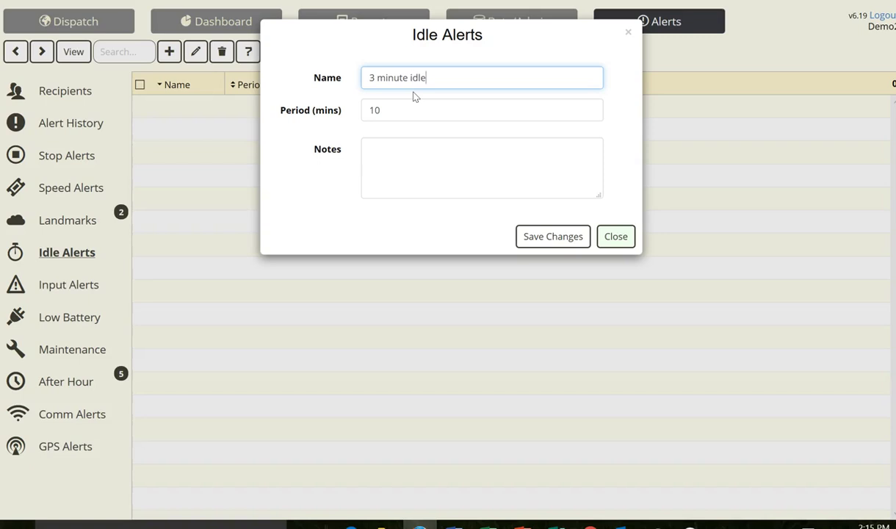
{"action": "left_click", "coordinate": [341, 110]}
{"action": "type", "text": "3"}
{"action": "left_click", "coordinate": [550, 233]}
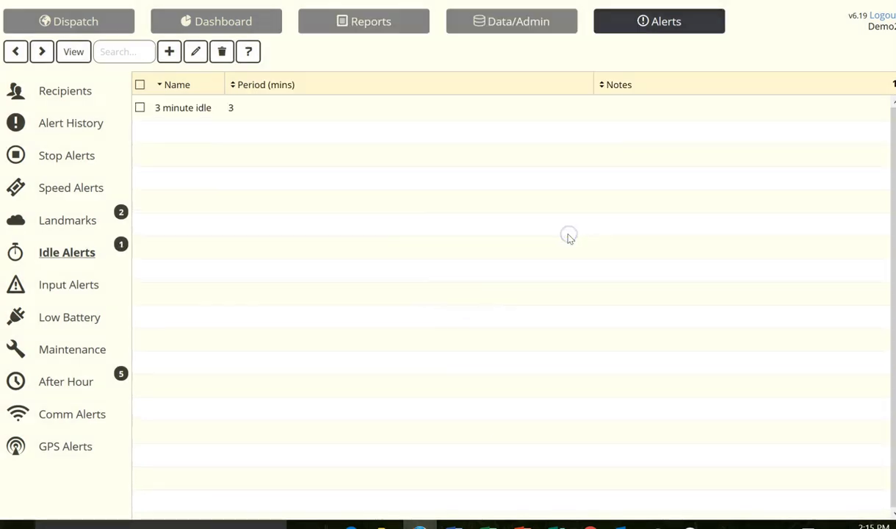
Fill in a new alert recipient's name, enable Idle, Speed and Acceleration alerts, and close the form without saving
{"action": "left_click", "coordinate": [75, 97]}
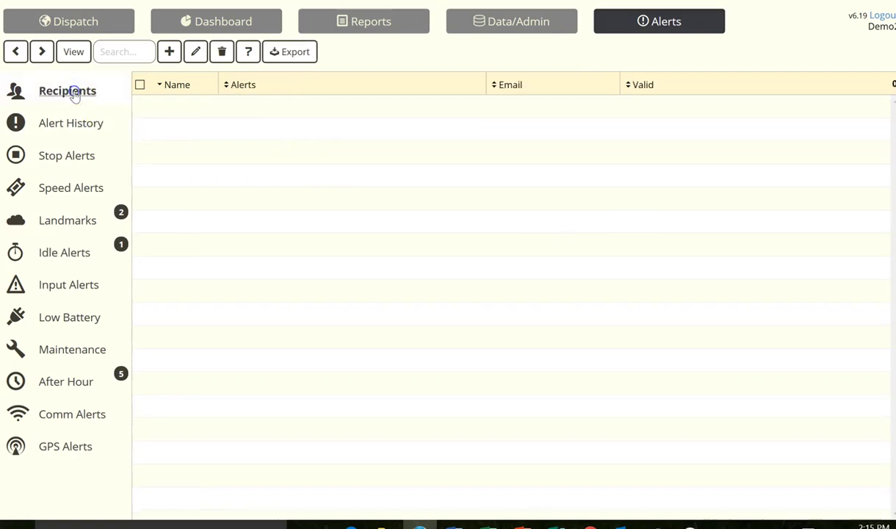
{"action": "left_click", "coordinate": [168, 51]}
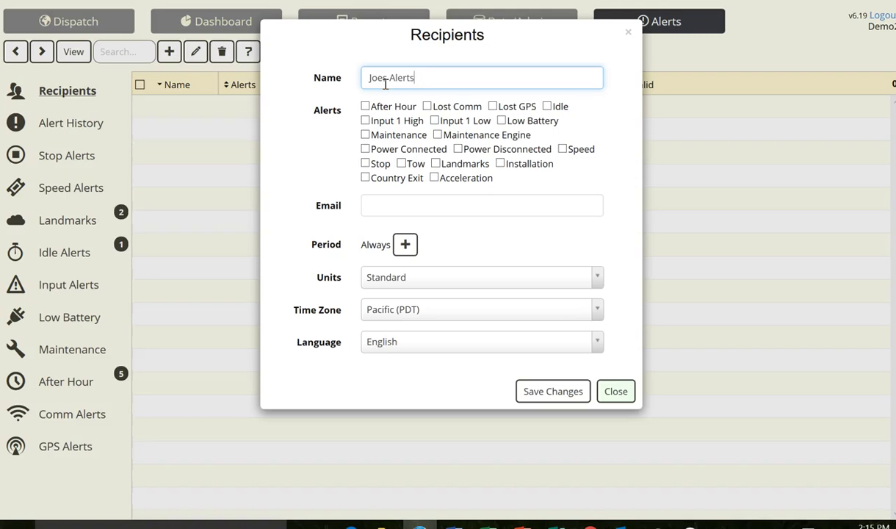
{"action": "left_click", "coordinate": [548, 107]}
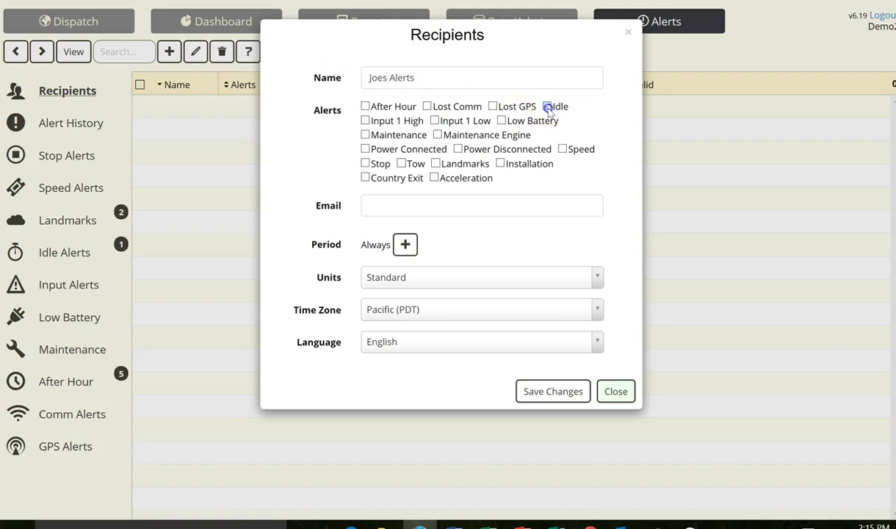
{"action": "left_click", "coordinate": [562, 149]}
{"action": "left_click", "coordinate": [435, 178]}
{"action": "left_click", "coordinate": [408, 202]}
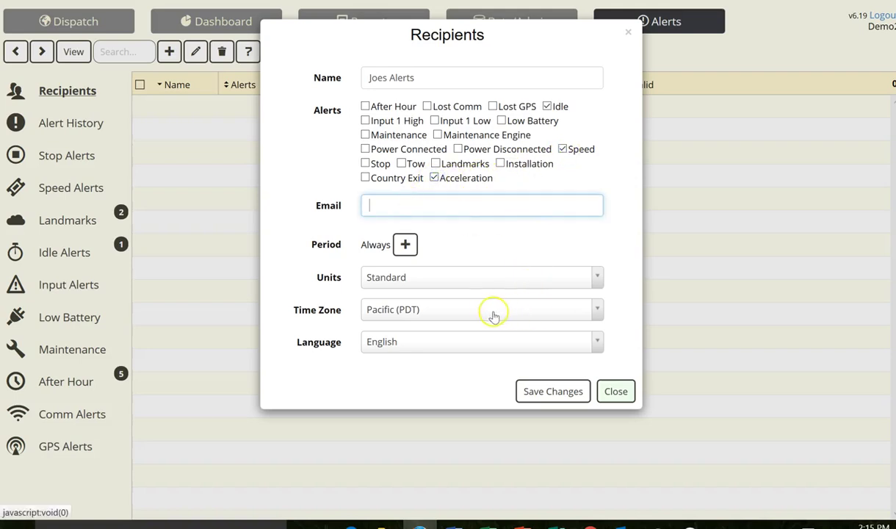
{"action": "left_click", "coordinate": [616, 393]}
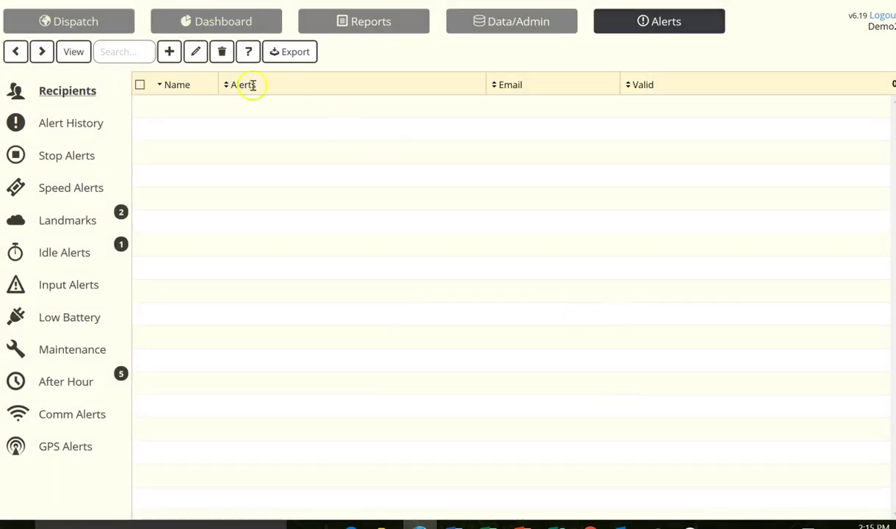
Revisit the Dispatch map and the Reports page, and return to the Data/Admin vehicle list
{"action": "left_click", "coordinate": [74, 22]}
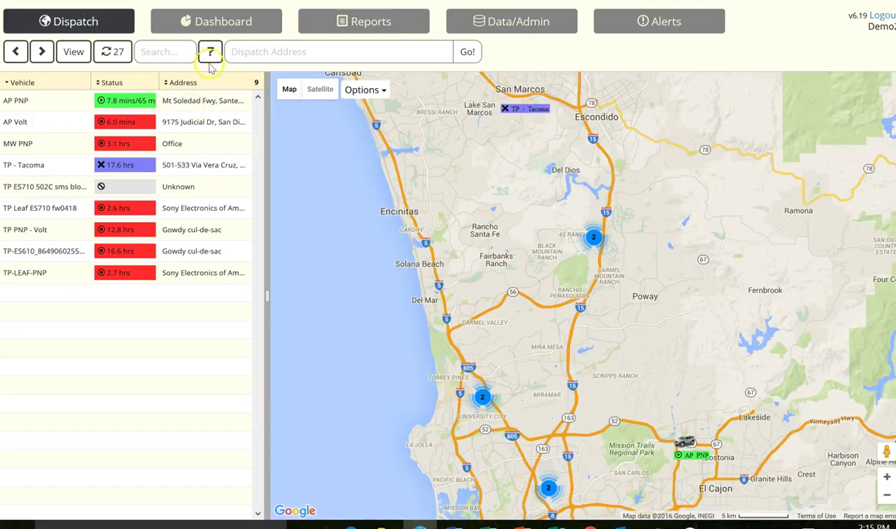
{"action": "left_click", "coordinate": [378, 22]}
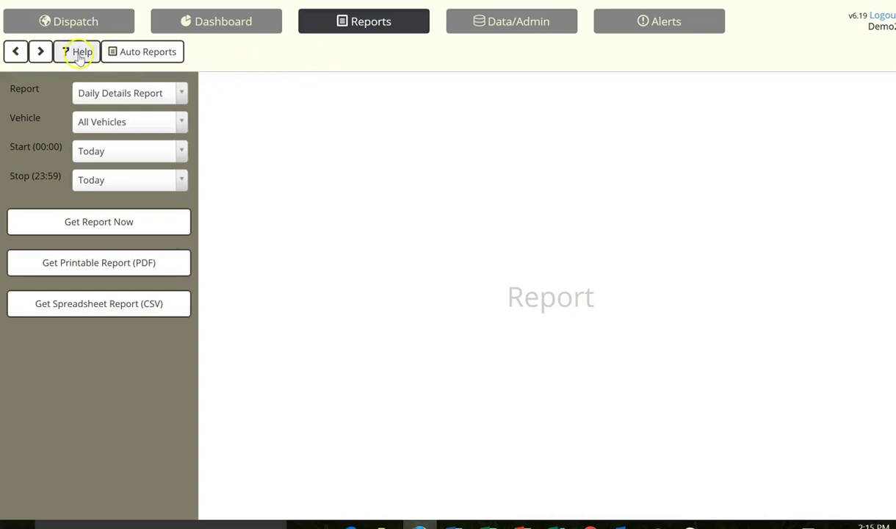
{"action": "left_click", "coordinate": [502, 24]}
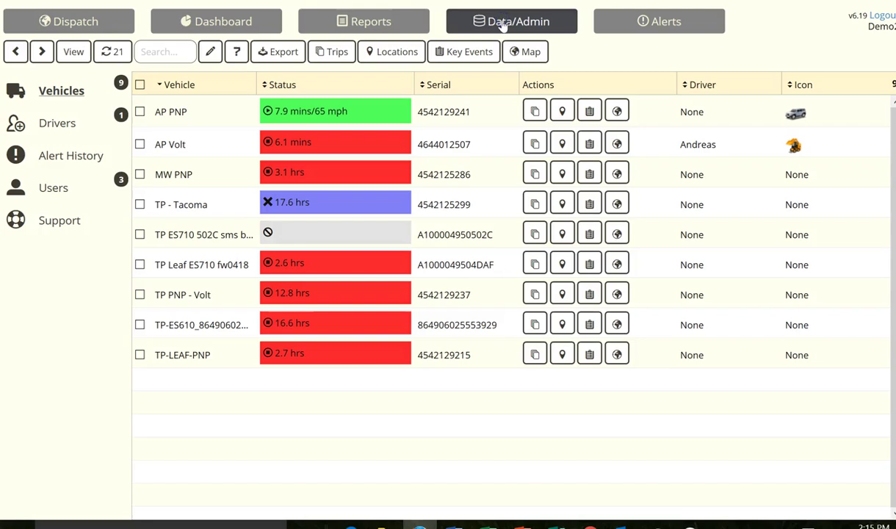